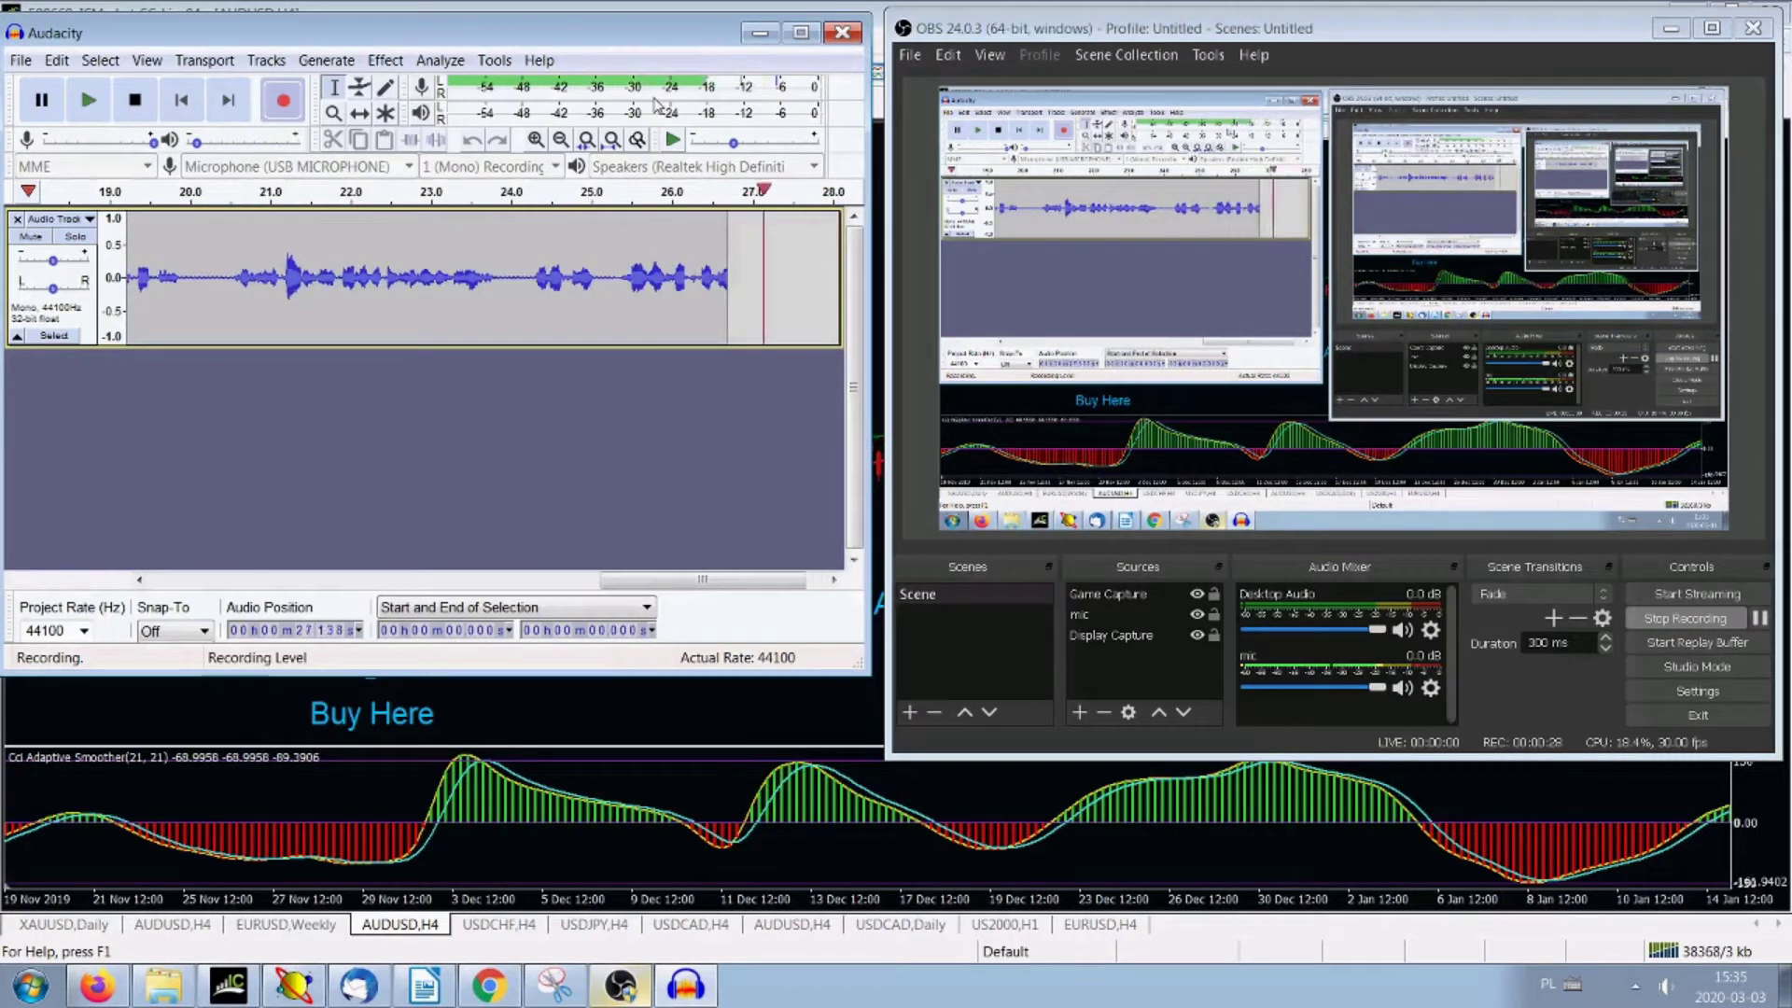
# - Minimize Audacity and OBS to show the full AUDUSD,H4 chart while recording, and bring both recorder windows back
pyautogui.click(760, 33)
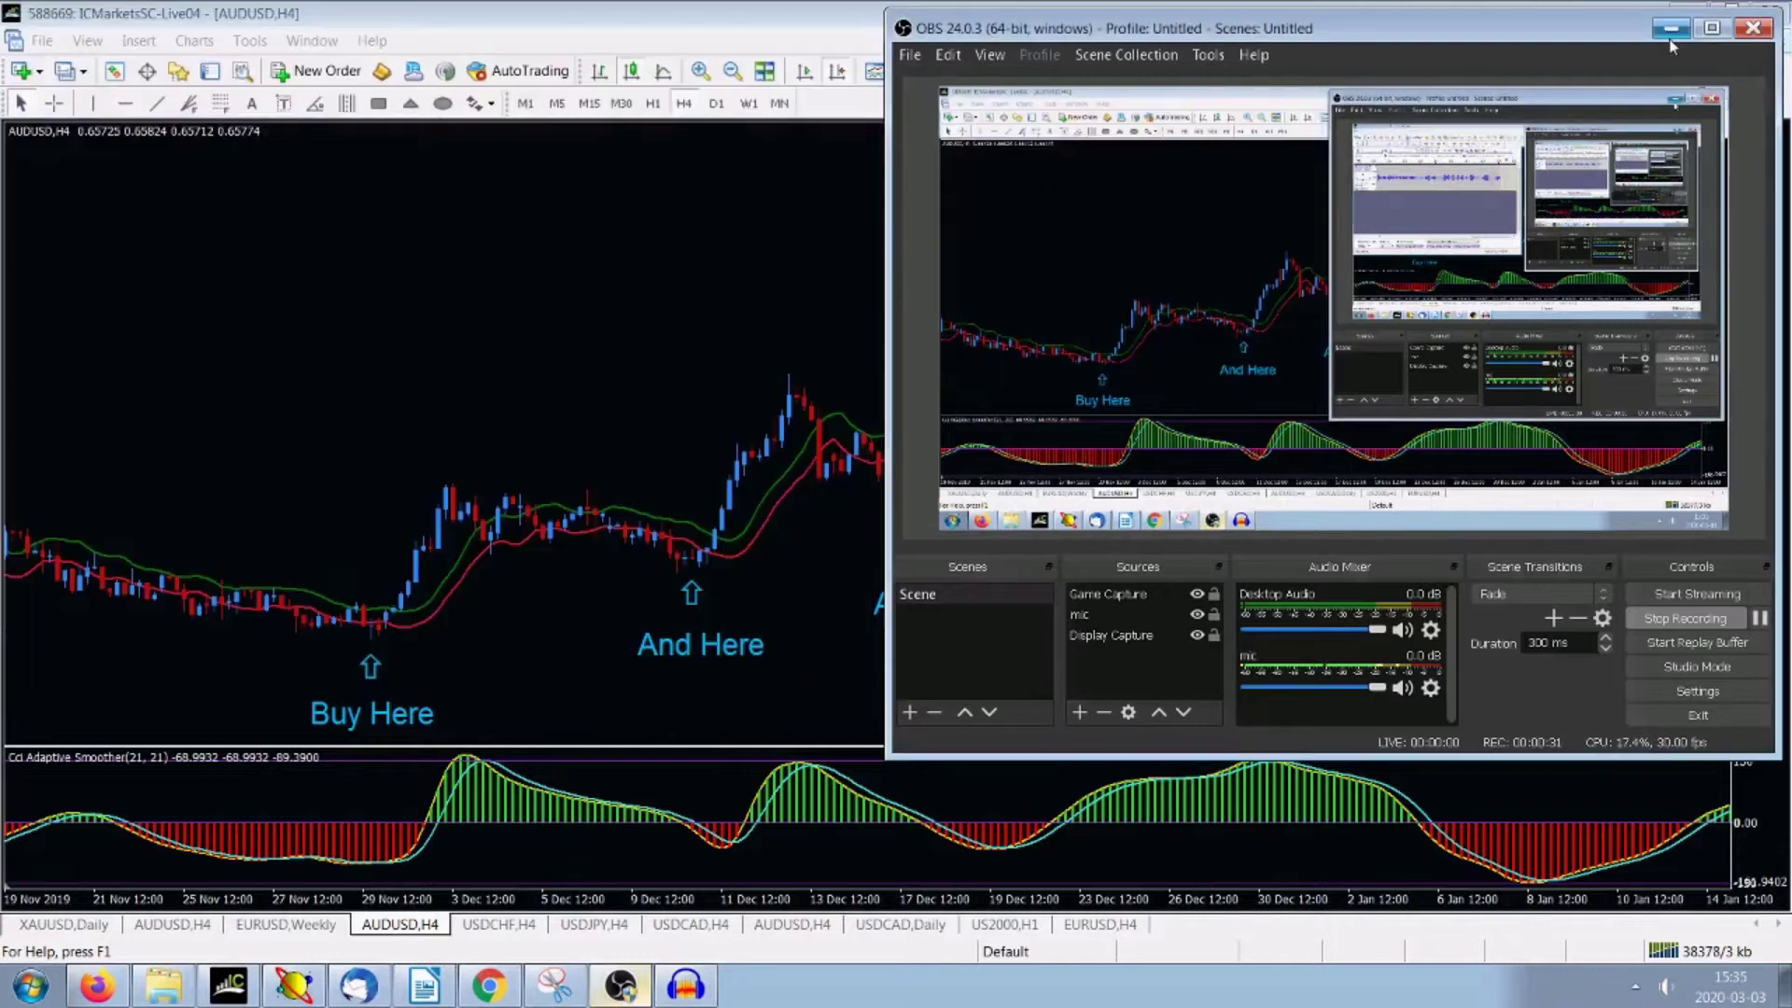
pyautogui.click(1670, 28)
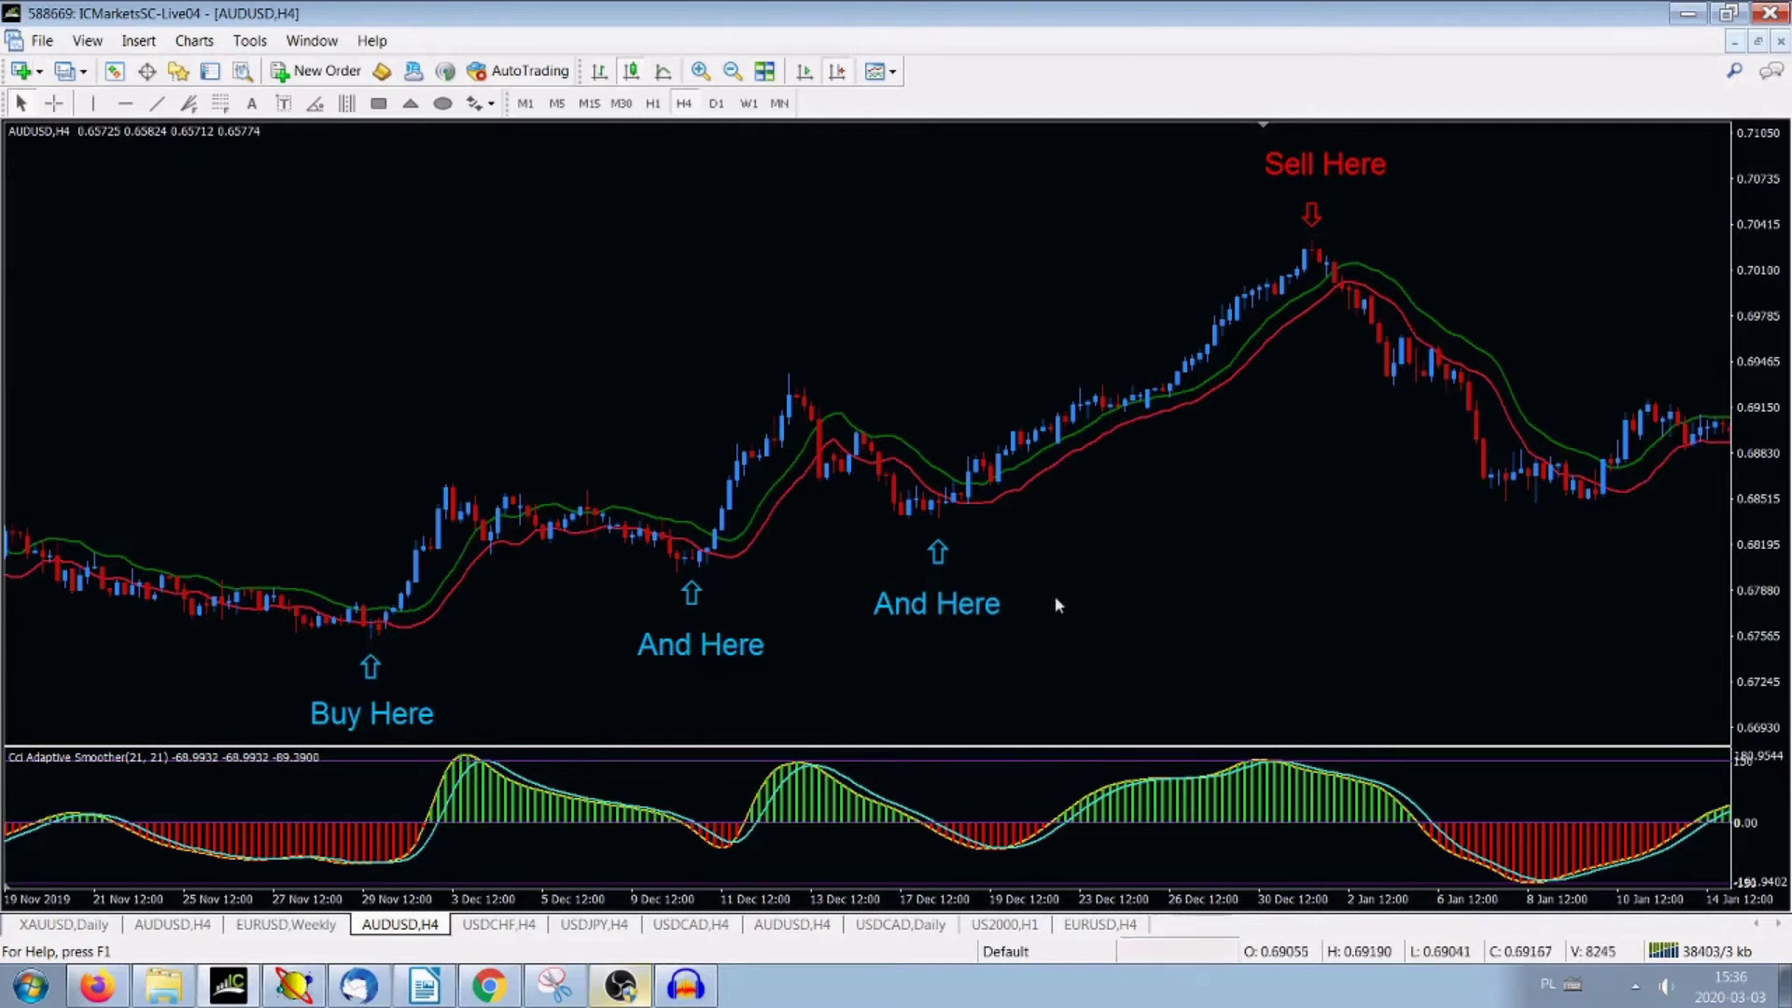
pyautogui.click(687, 987)
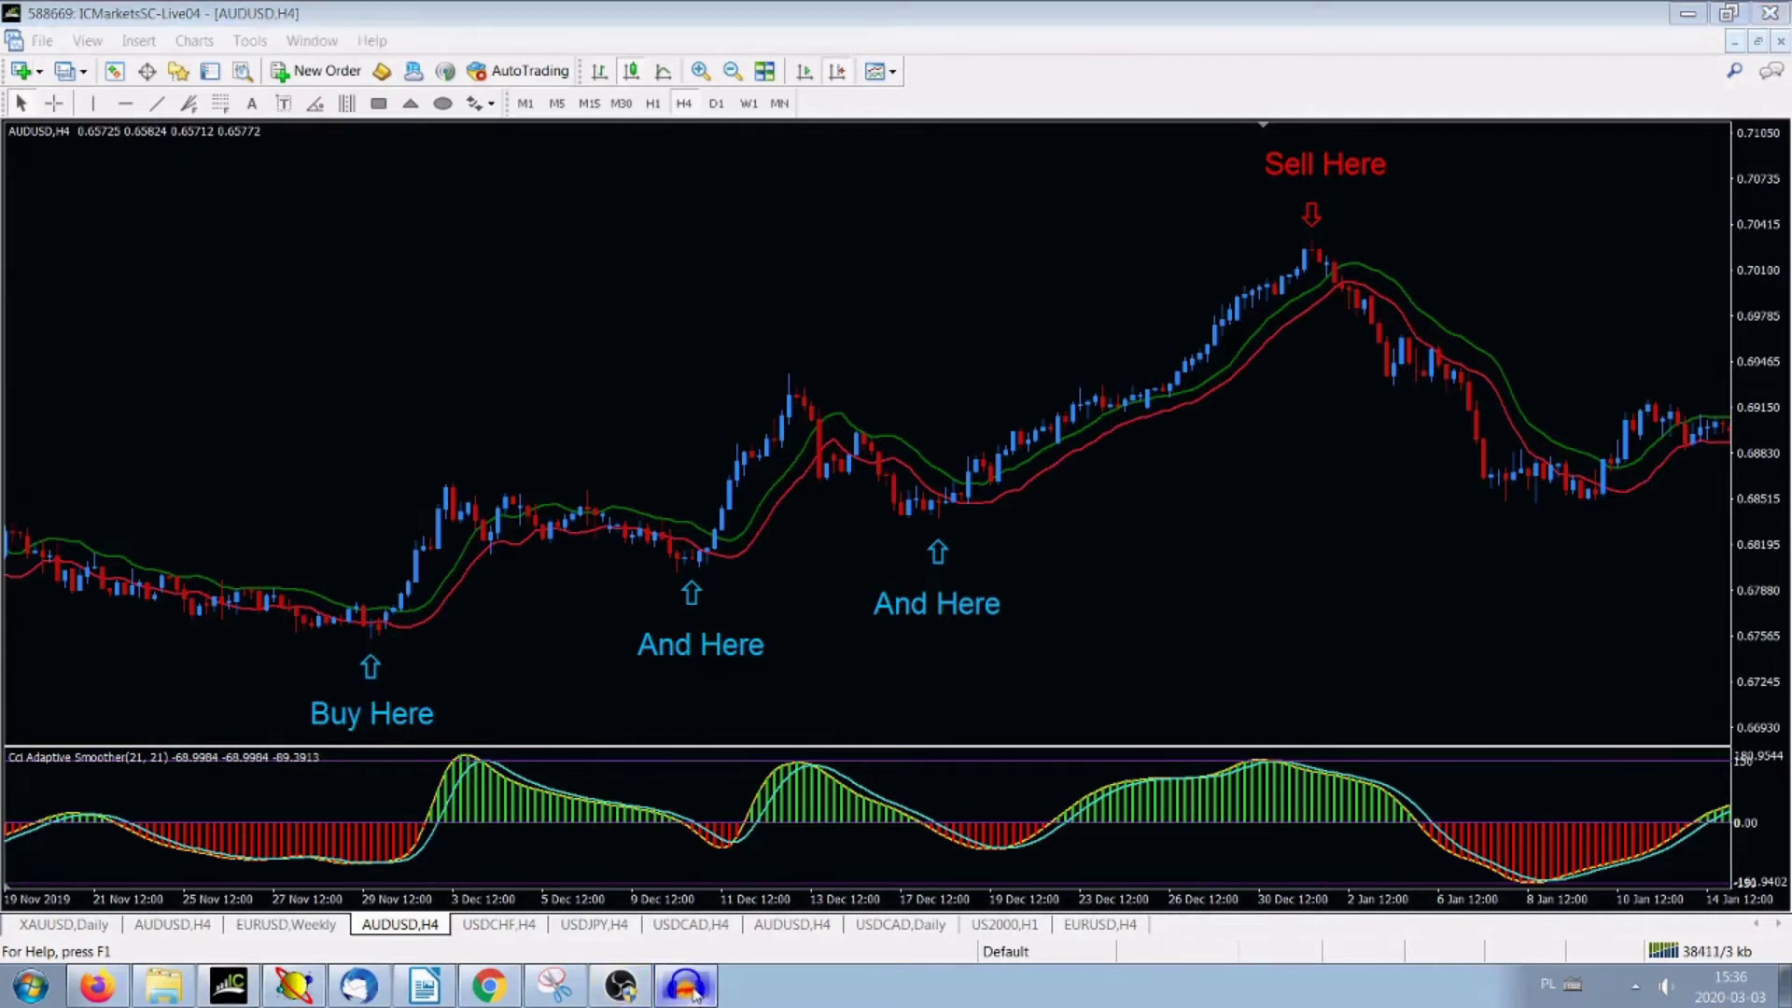
pyautogui.click(621, 986)
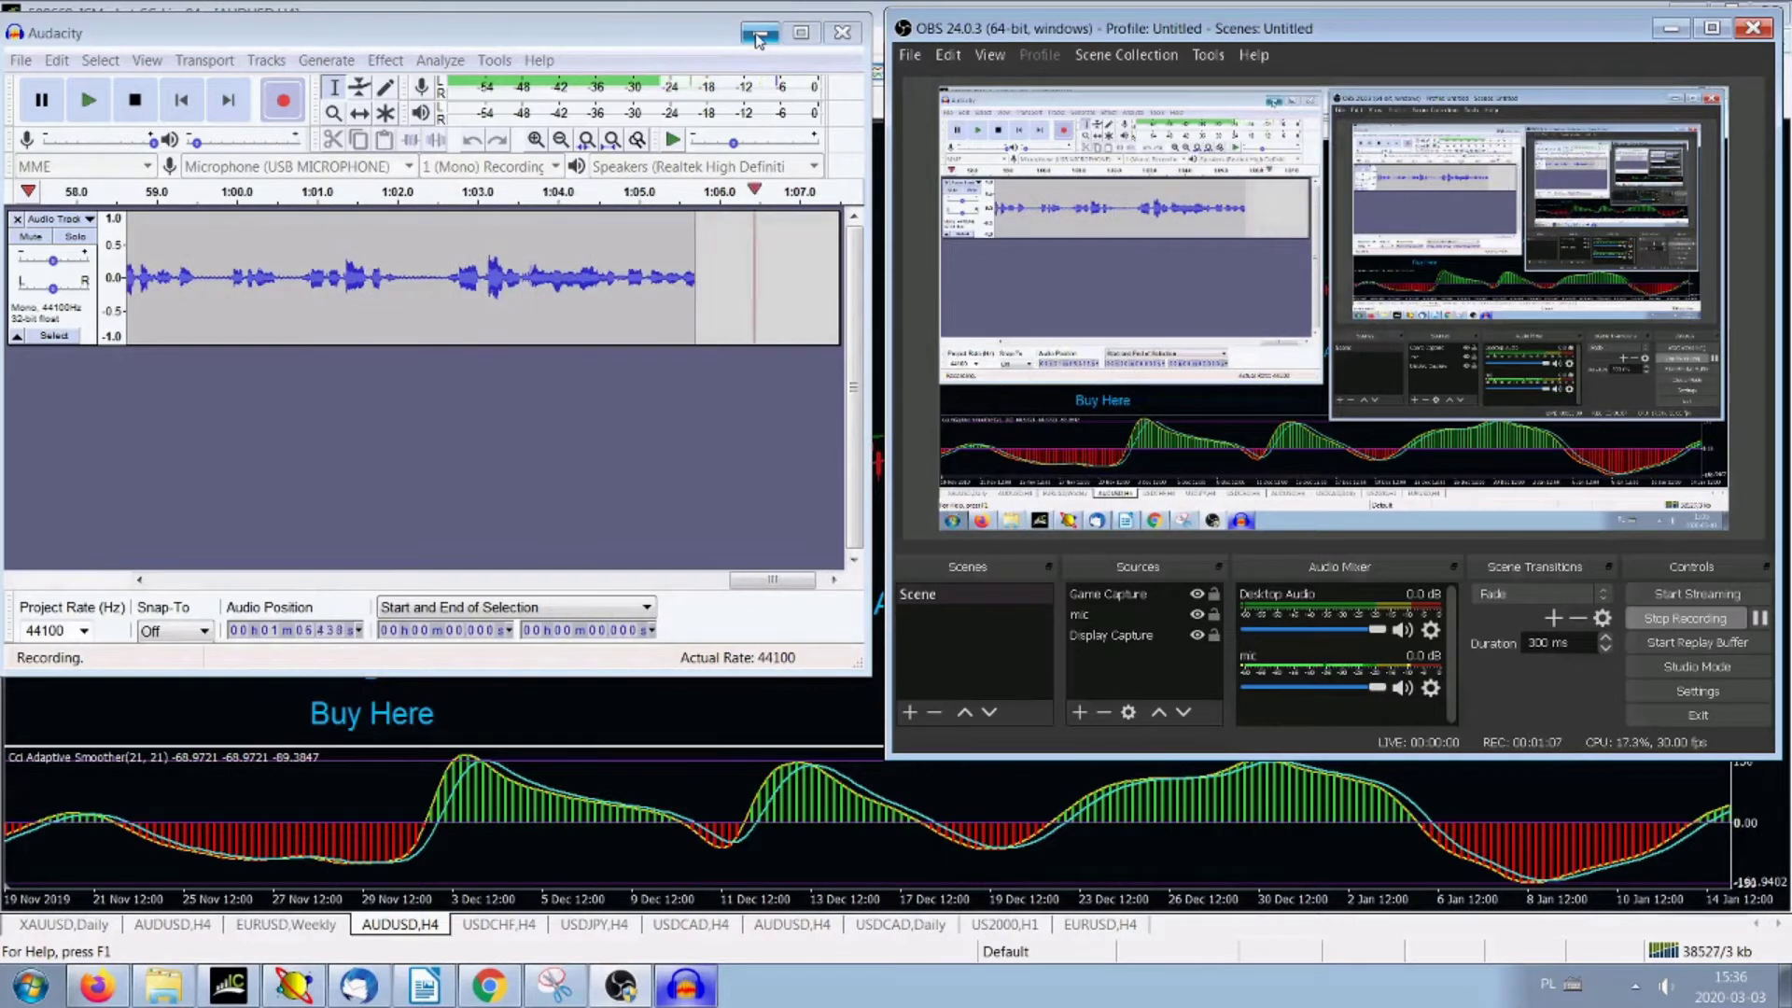
# - Hide the Audacity and OBS windows again to record the chart alone, and reopen both of them
pyautogui.click(1129, 616)
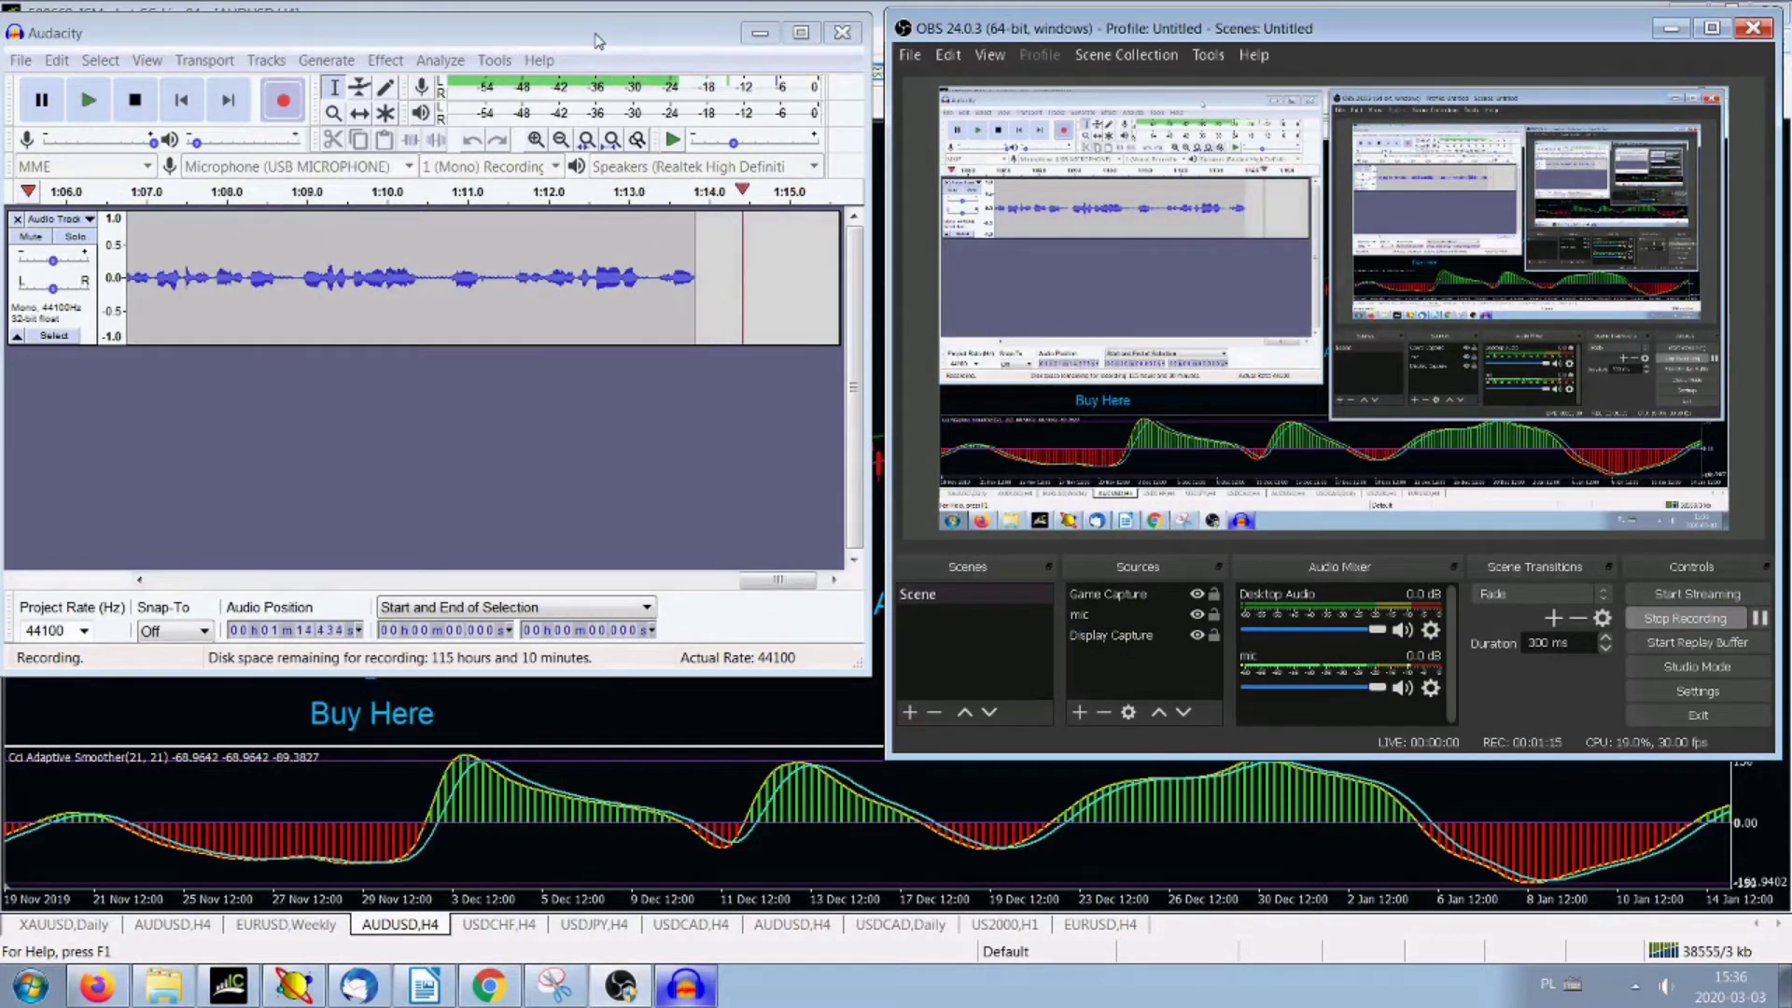
pyautogui.click(760, 33)
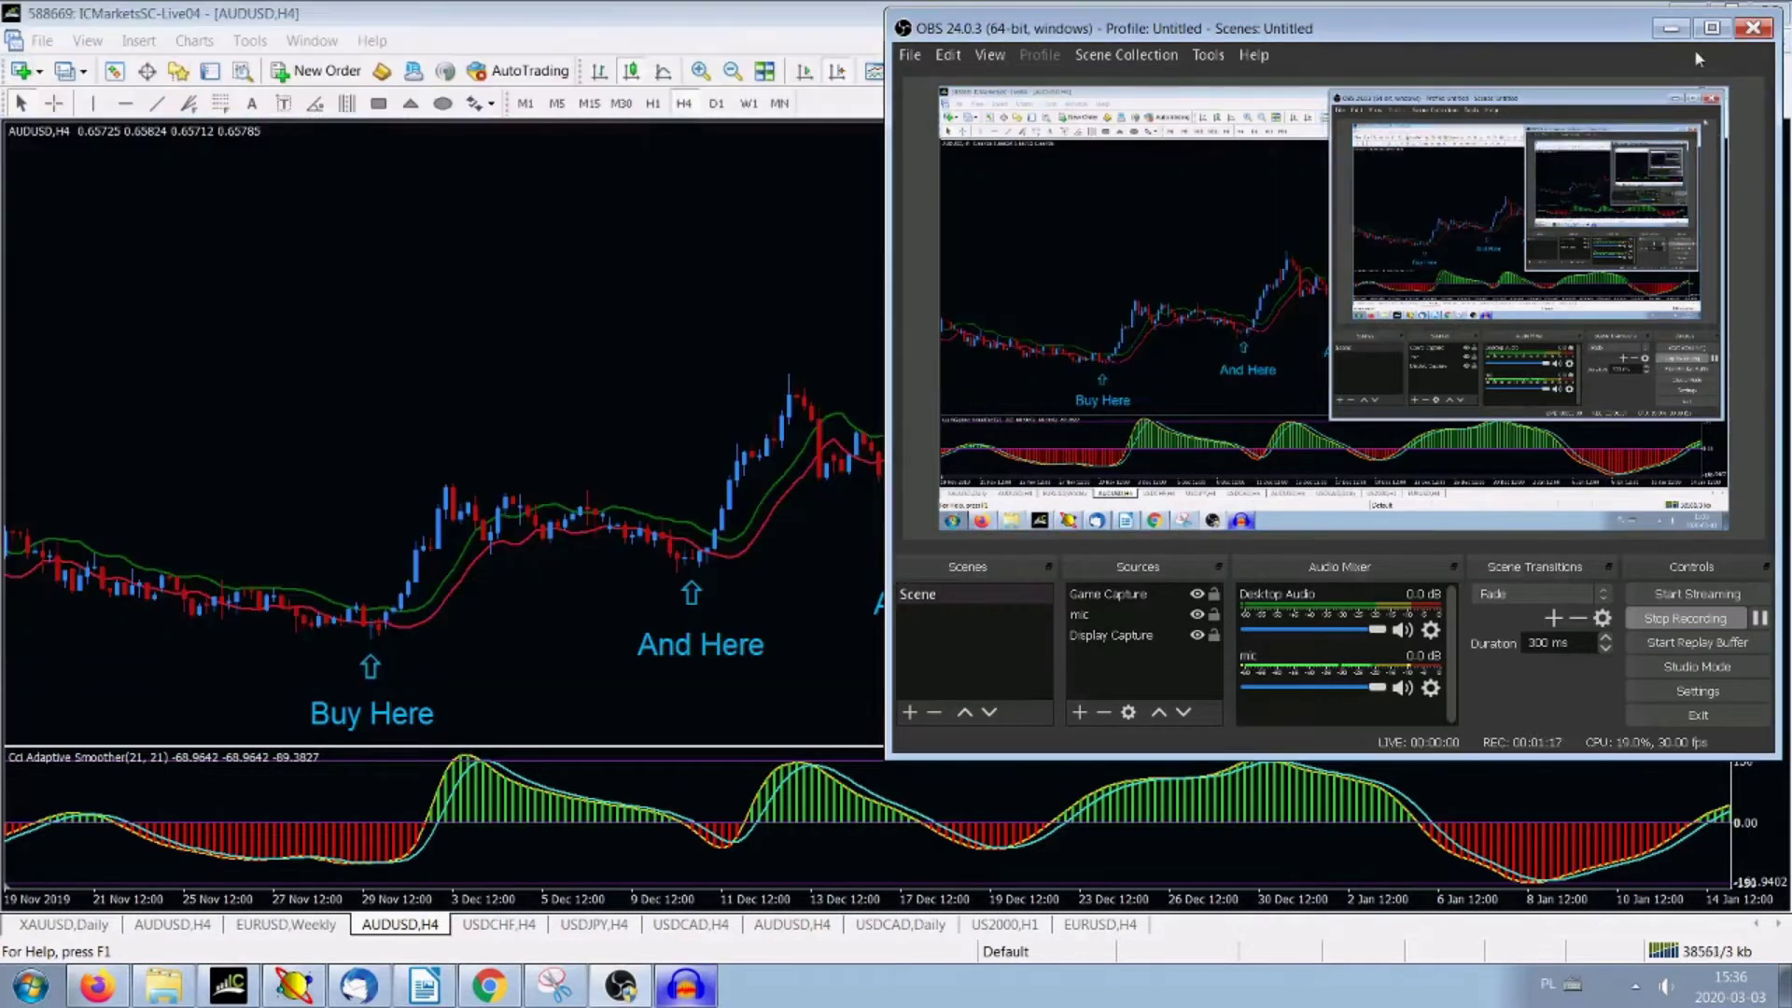
pyautogui.click(1670, 29)
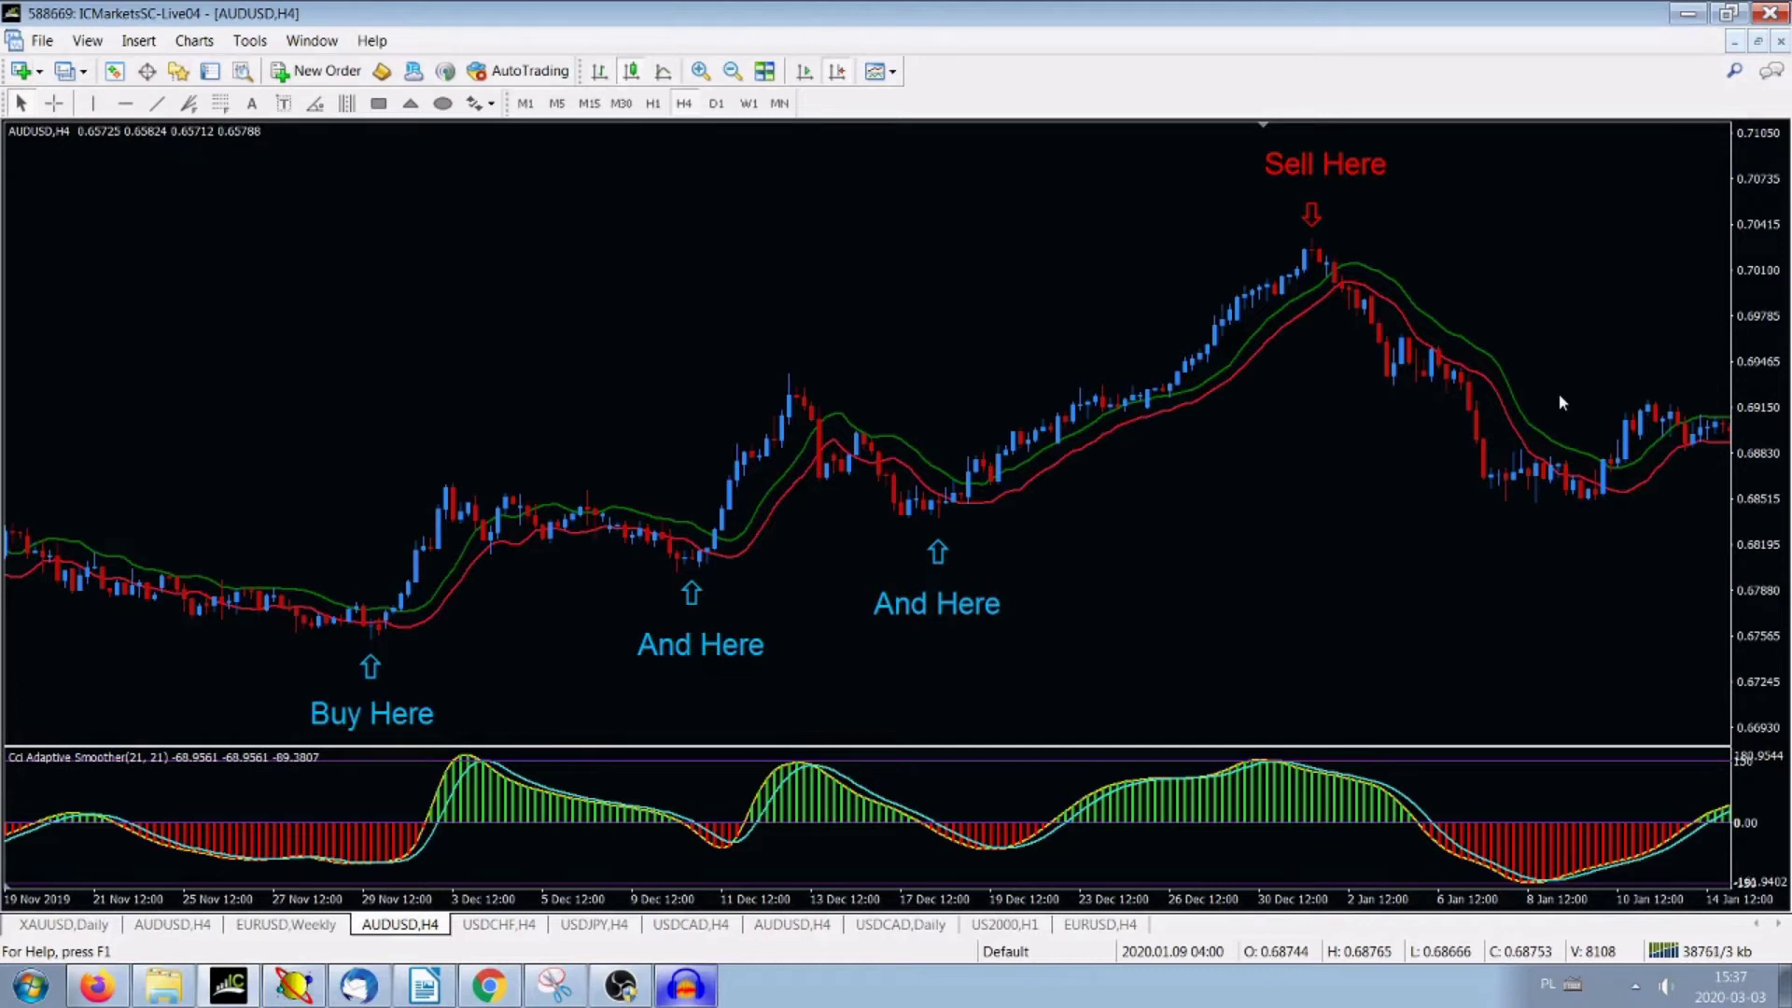
pyautogui.click(701, 989)
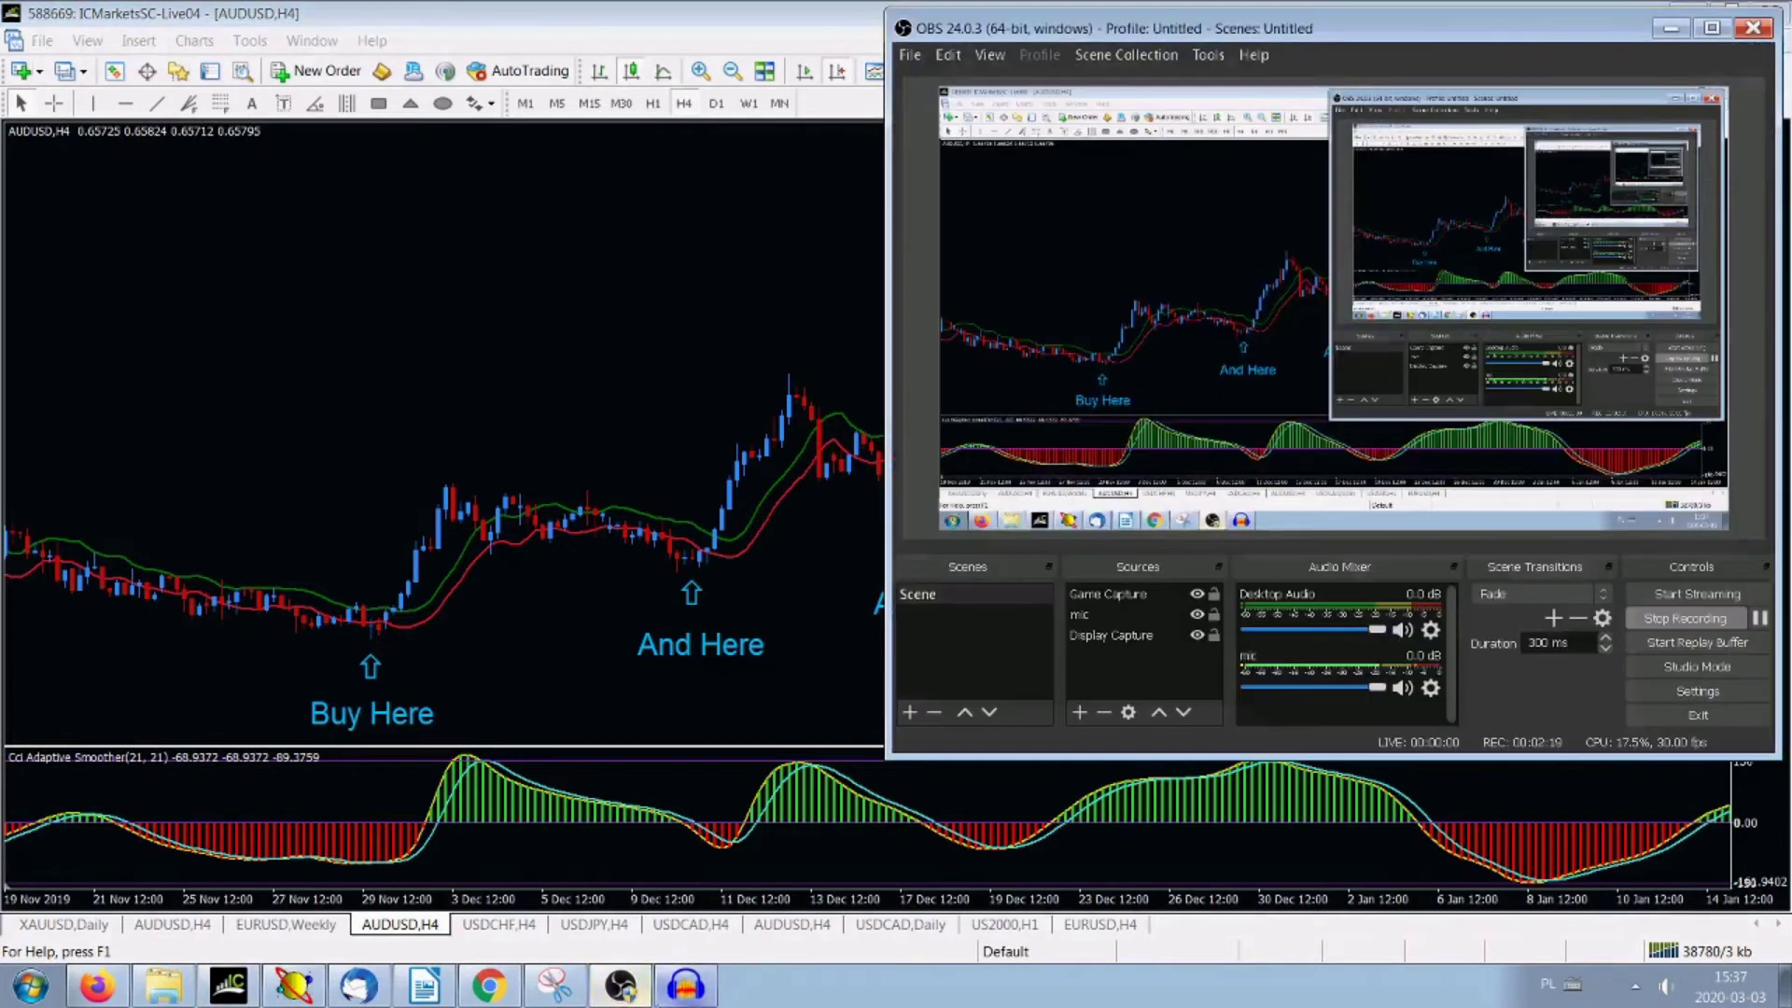
pyautogui.click(686, 987)
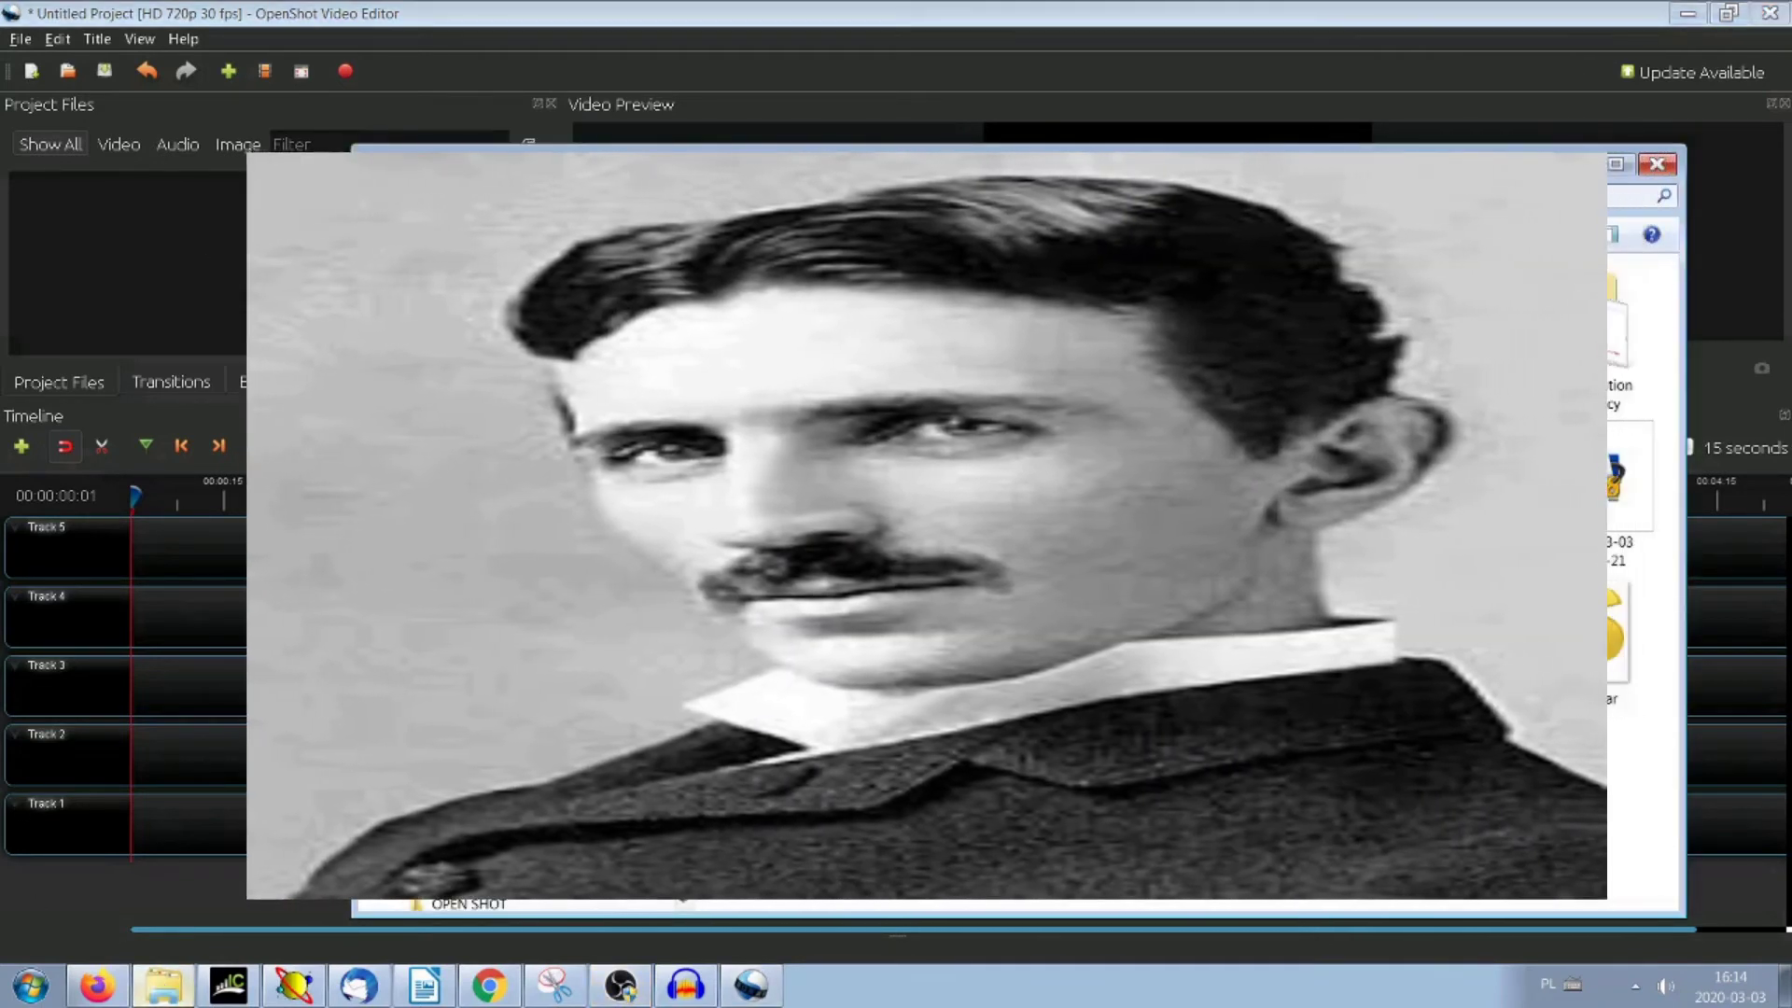
pyautogui.press('Return')
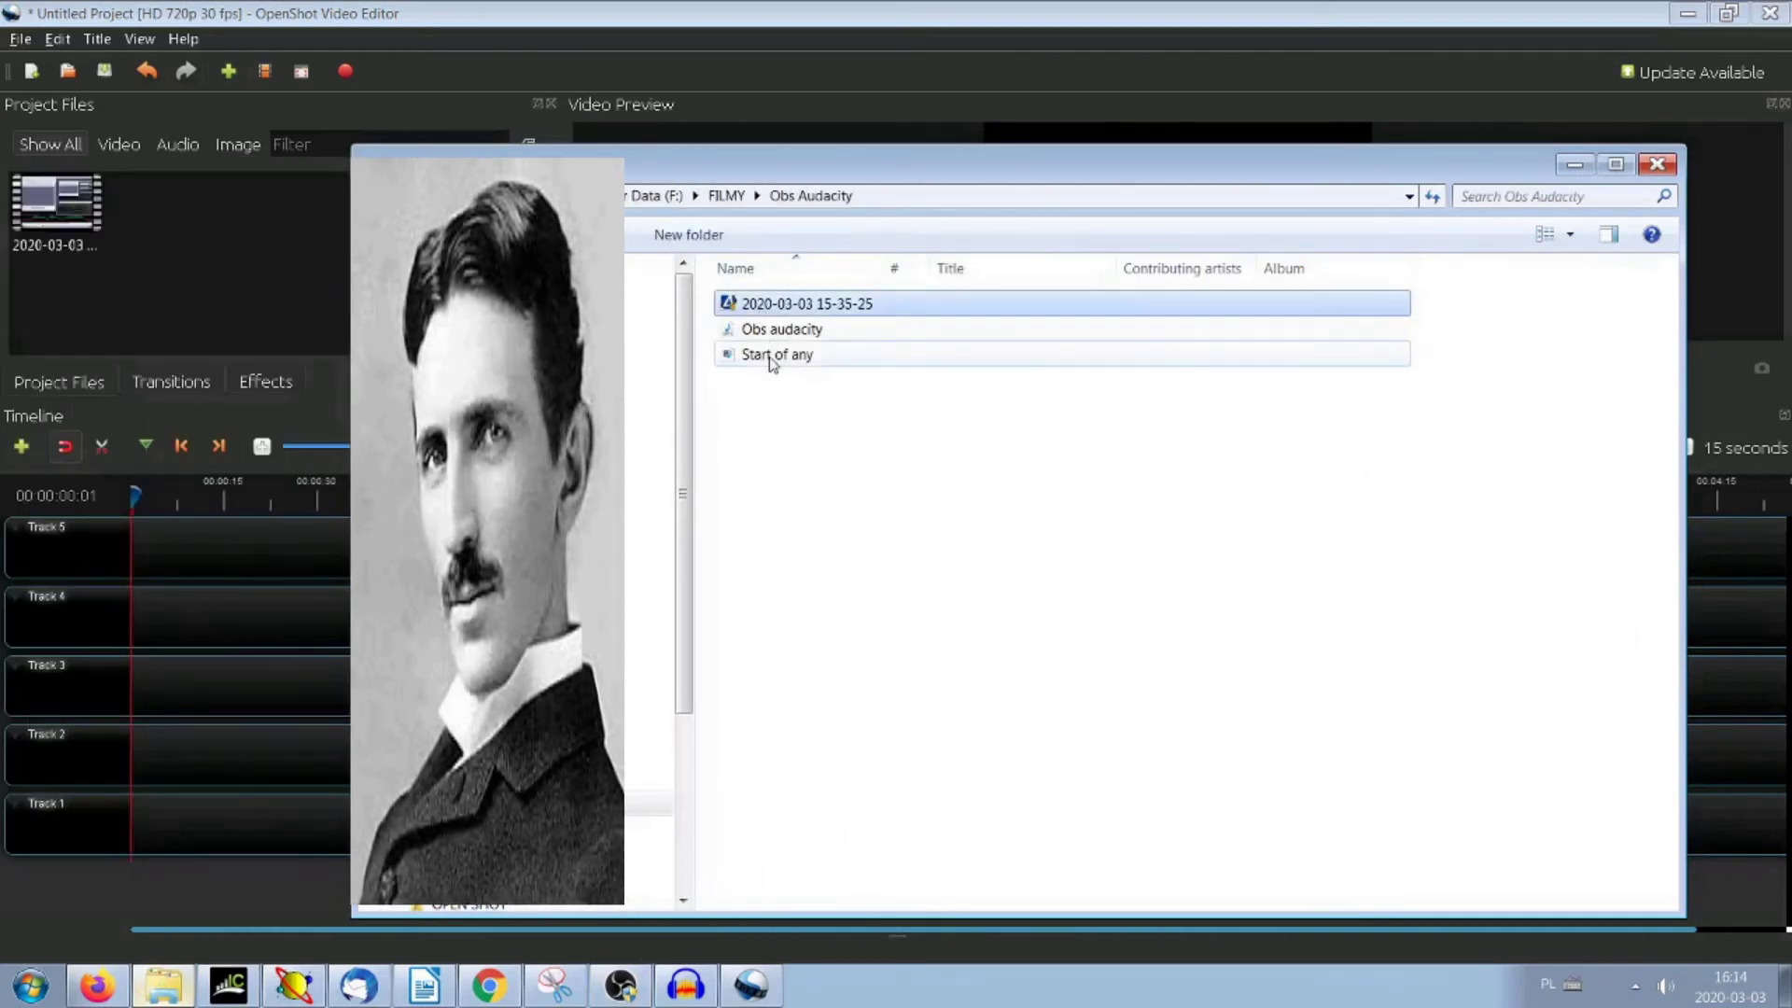
pyautogui.moveTo(782, 328); pyautogui.dragTo(199, 267)
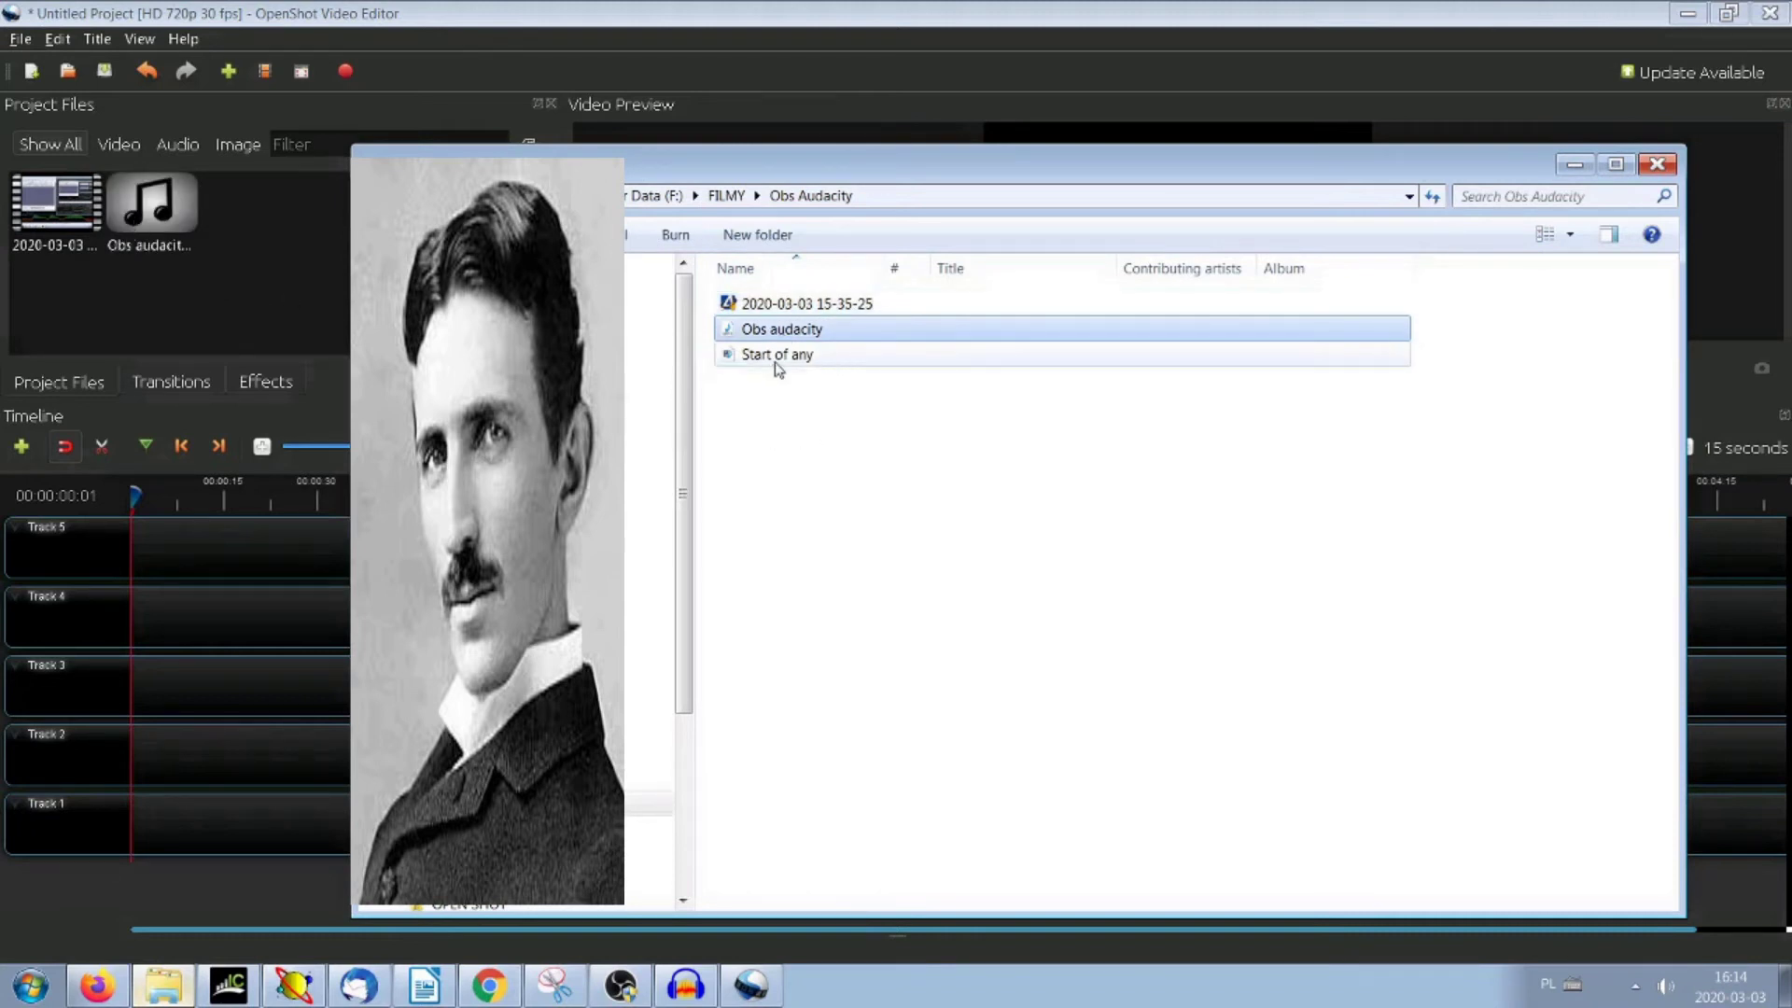
pyautogui.moveTo(777, 366); pyautogui.dragTo(271, 278)
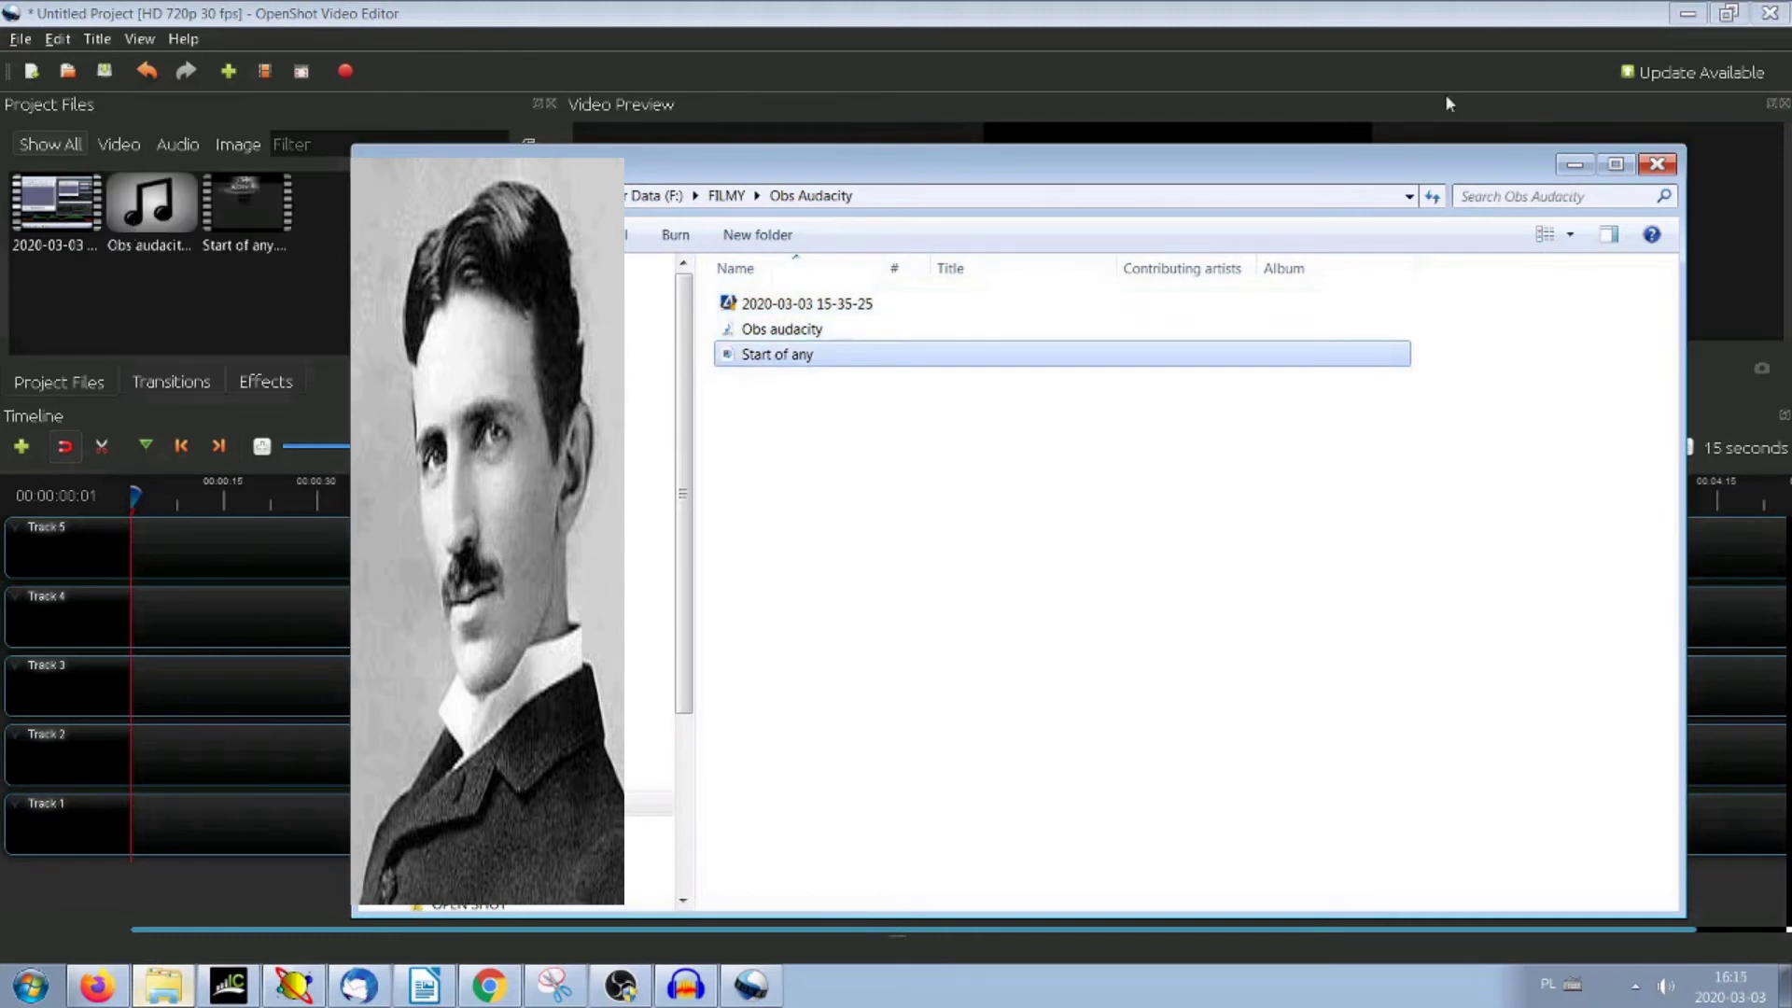
pyautogui.click(1574, 165)
pyautogui.moveTo(241, 210); pyautogui.dragTo(93, 803)
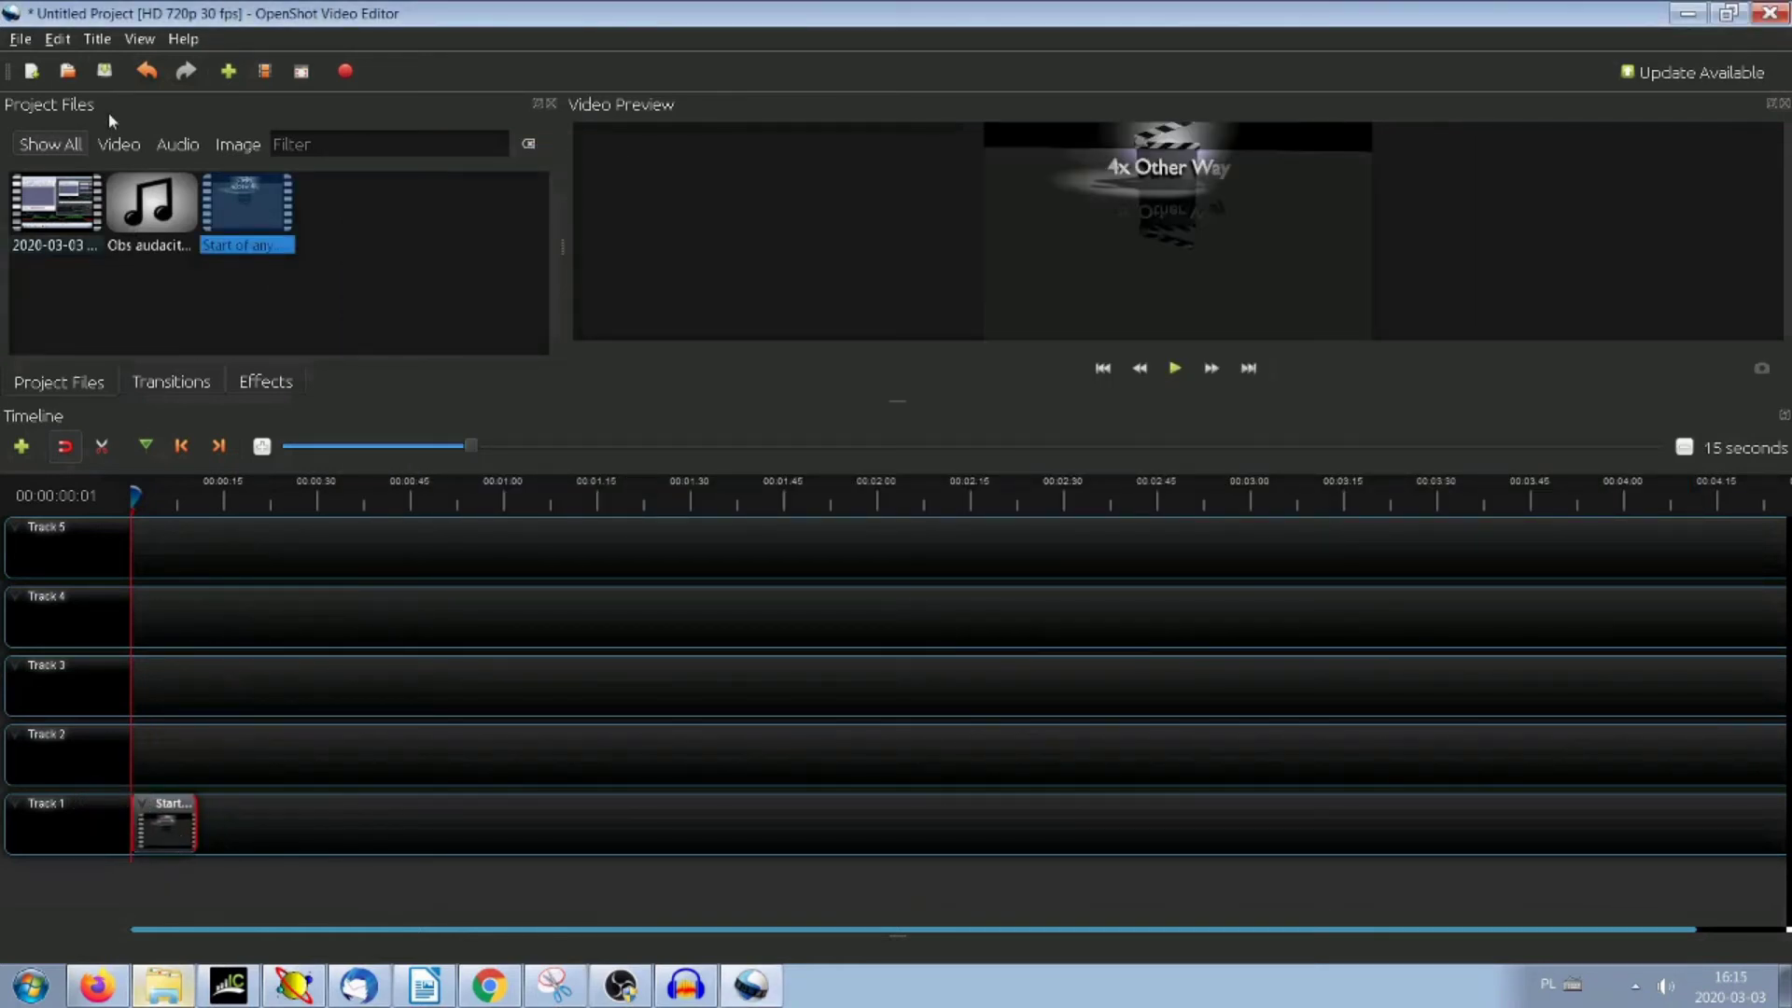
pyautogui.moveTo(51, 208); pyautogui.dragTo(201, 672)
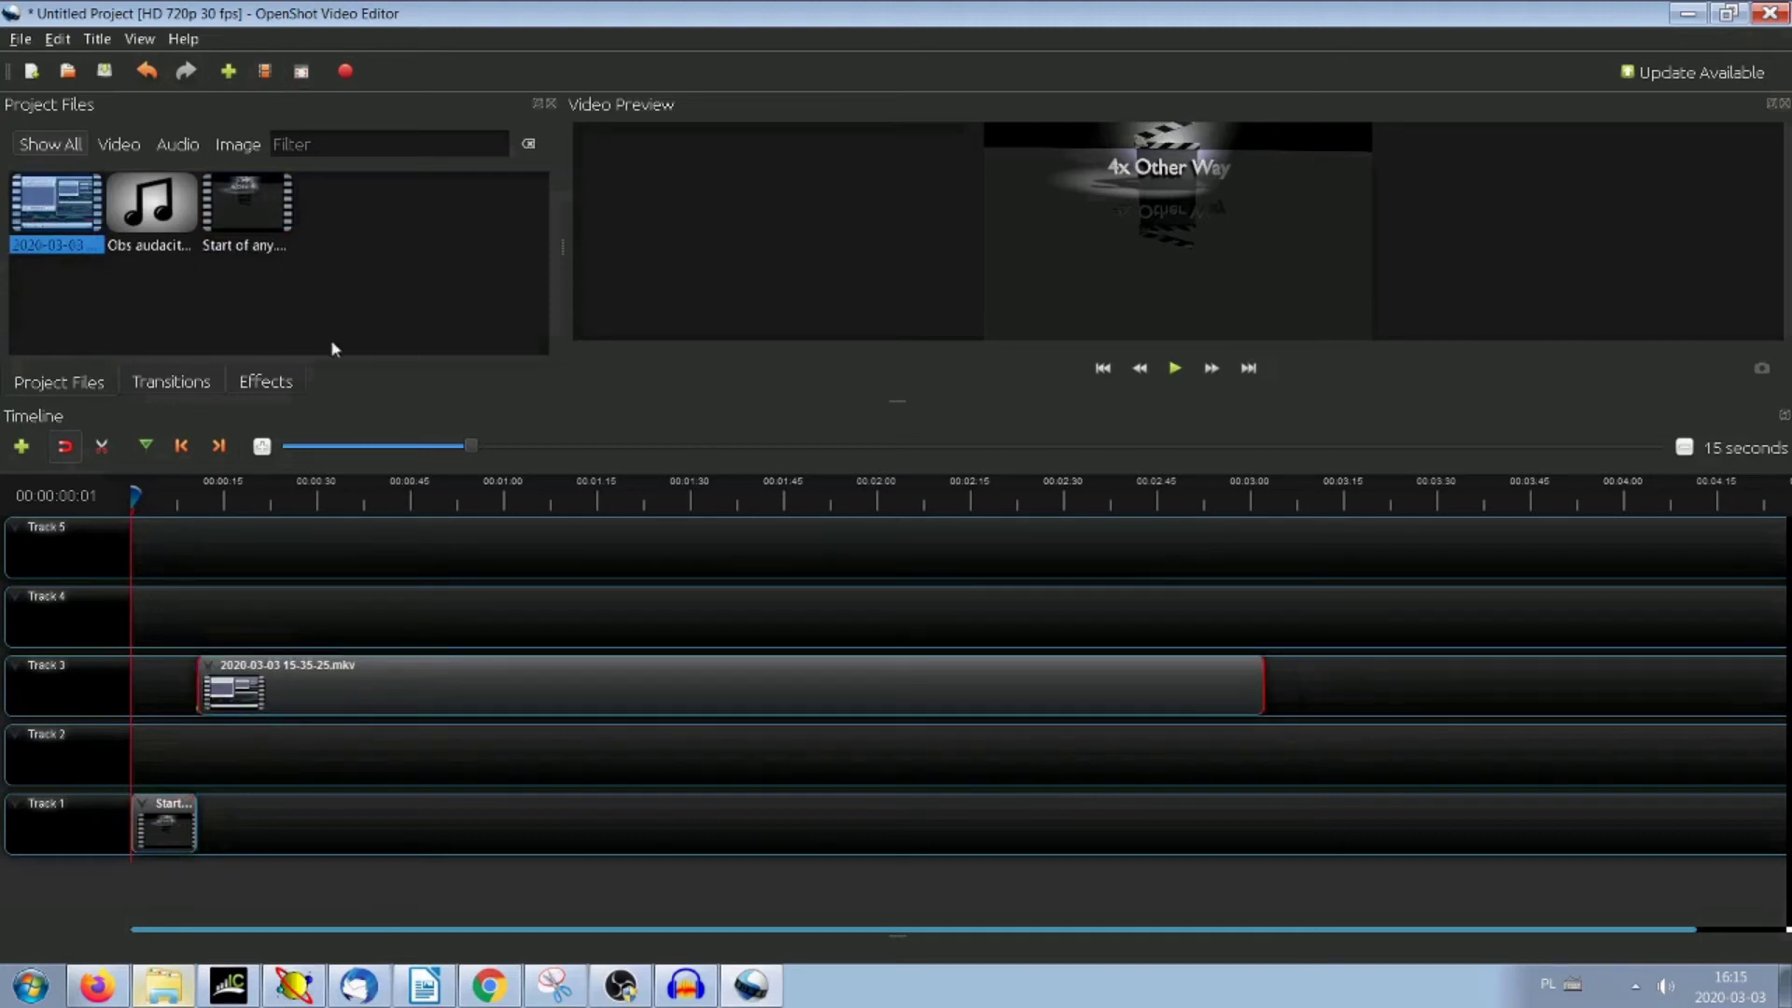
pyautogui.rightClick(345, 692)
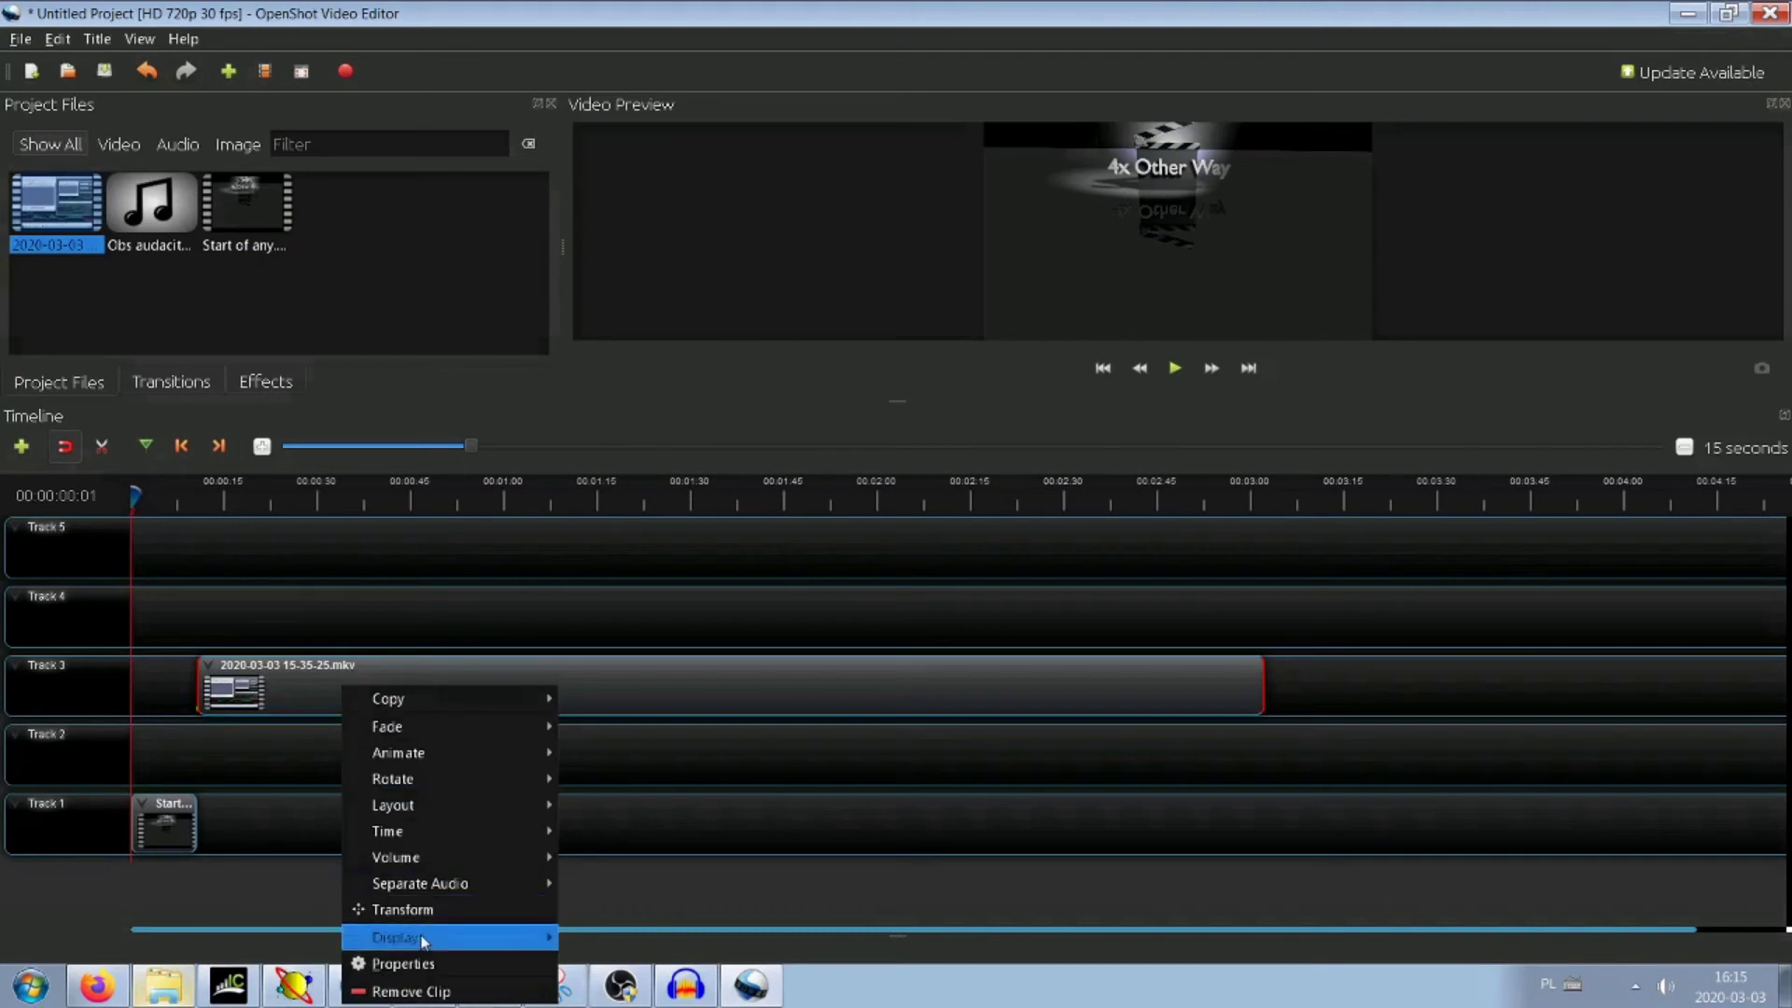
pyautogui.moveTo(460, 884)
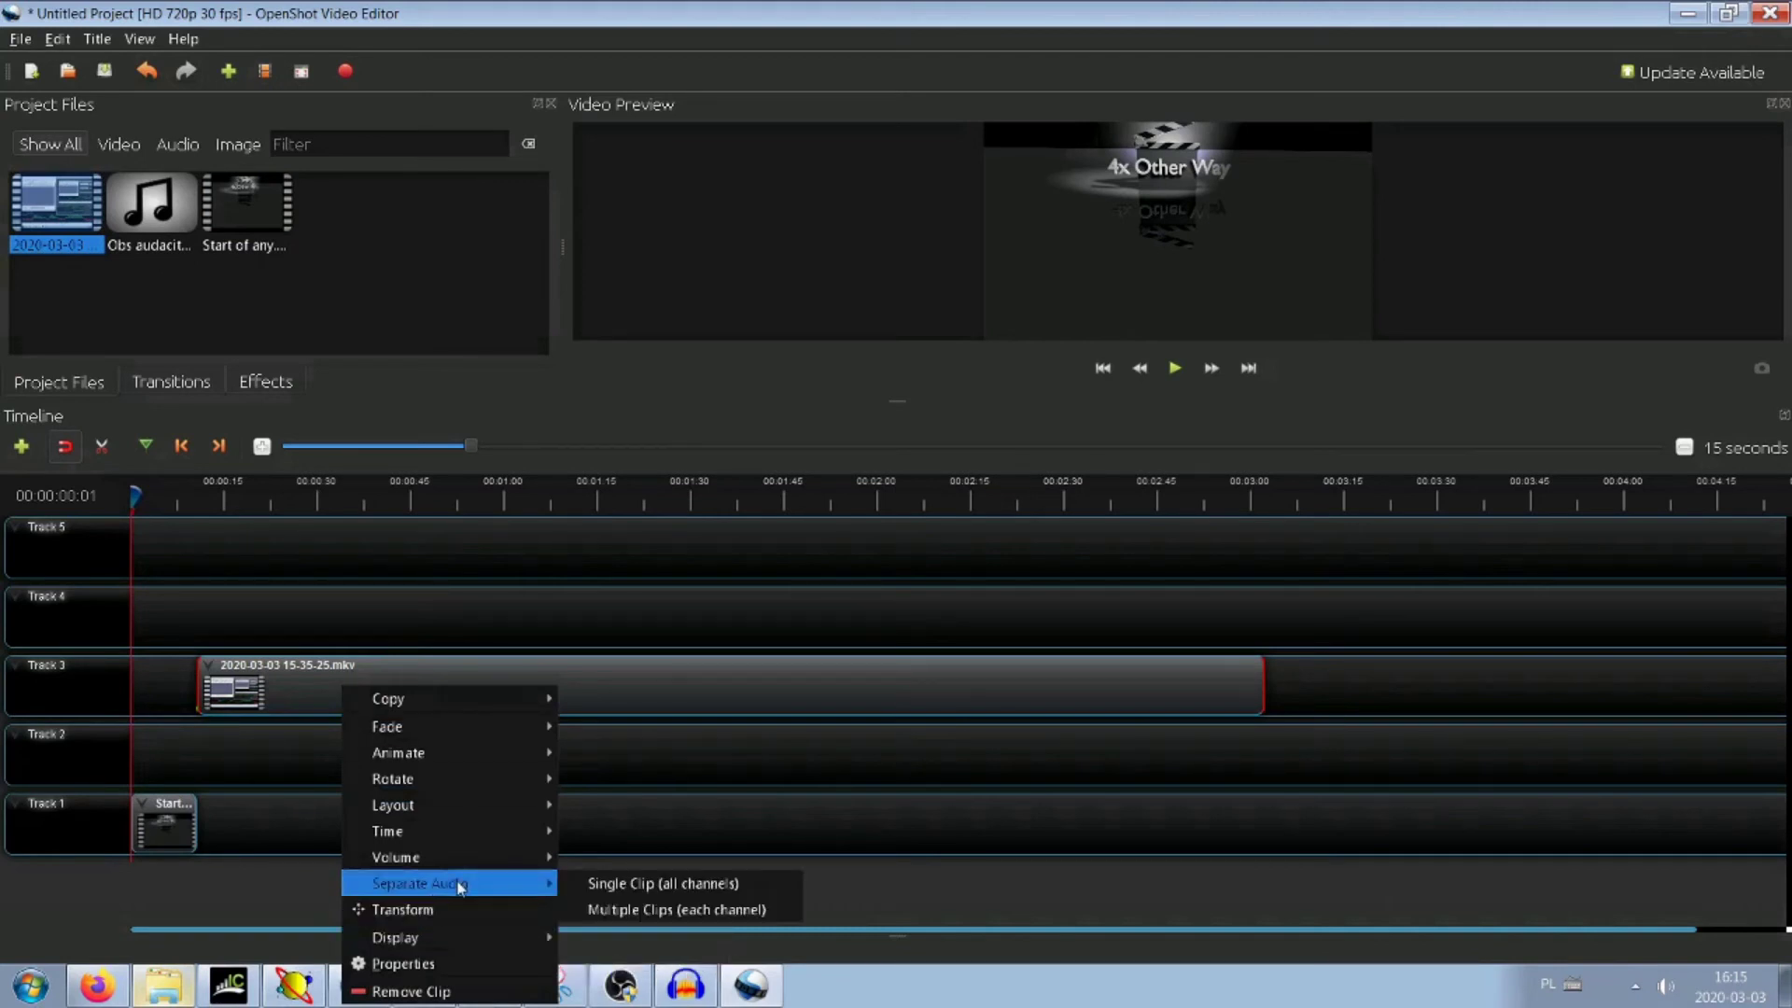
pyautogui.click(599, 887)
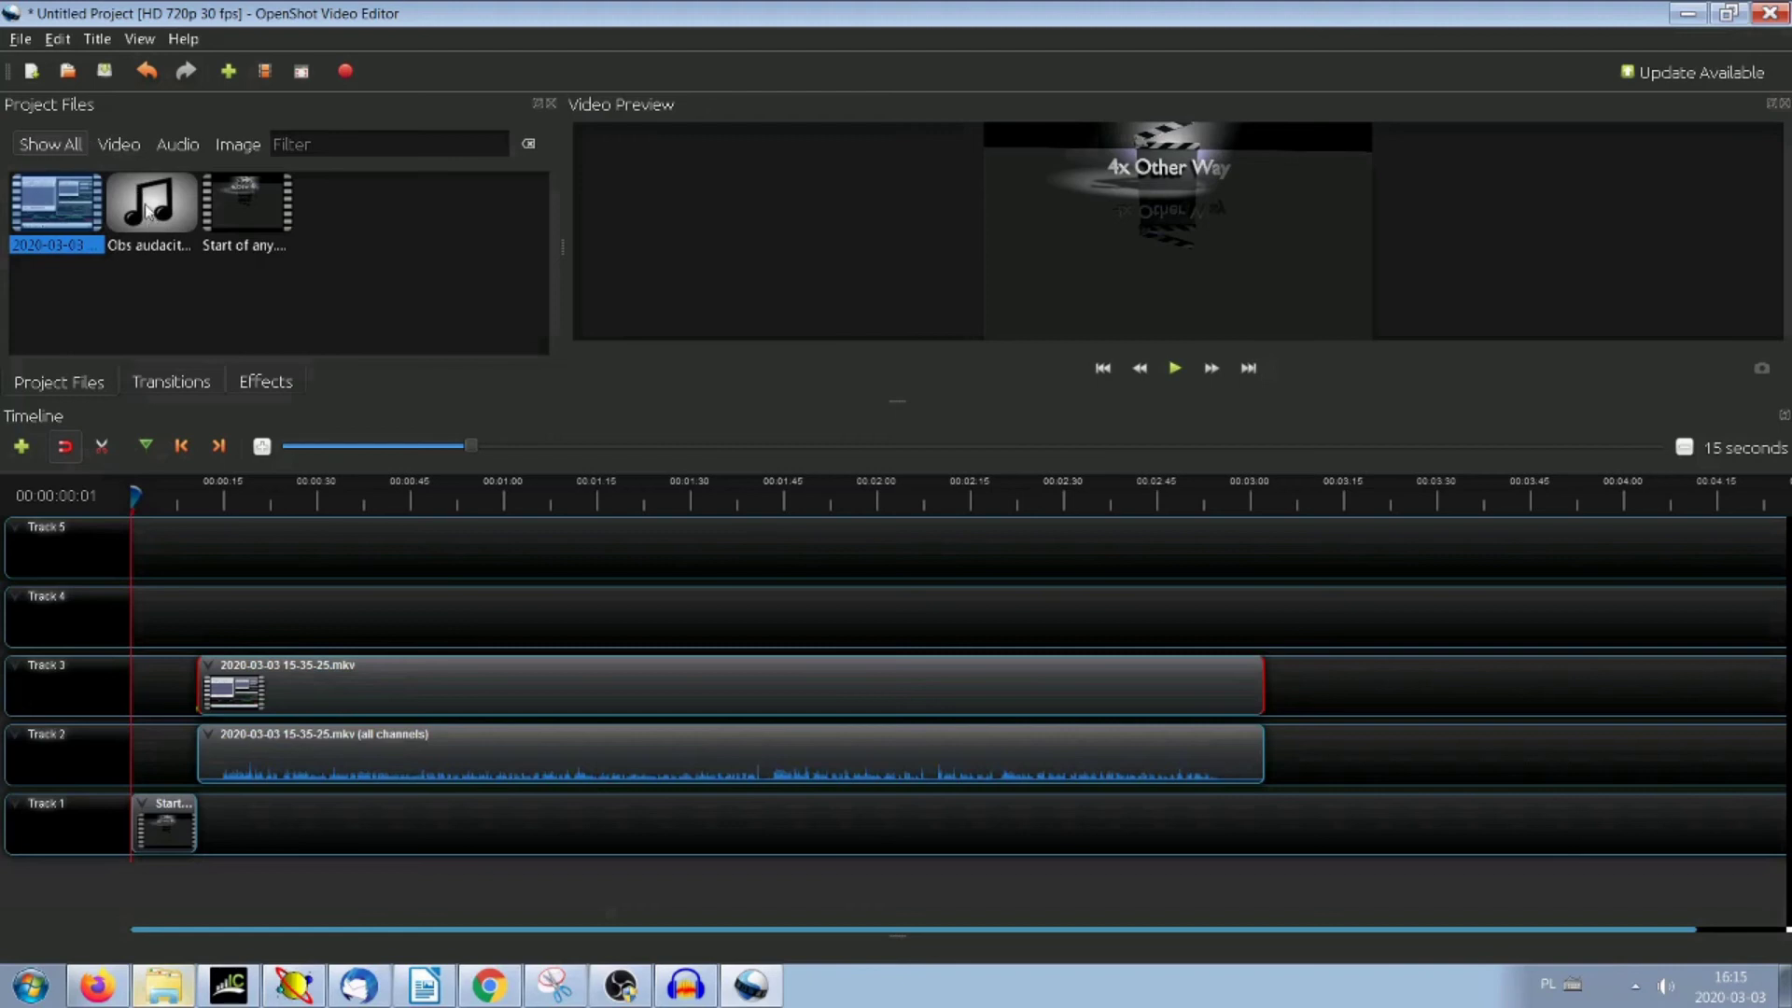
# - Place Obs audacity.mp3 on Track 1 directly after the intro clip and display its waveform
pyautogui.moveTo(146, 210); pyautogui.dragTo(199, 817)
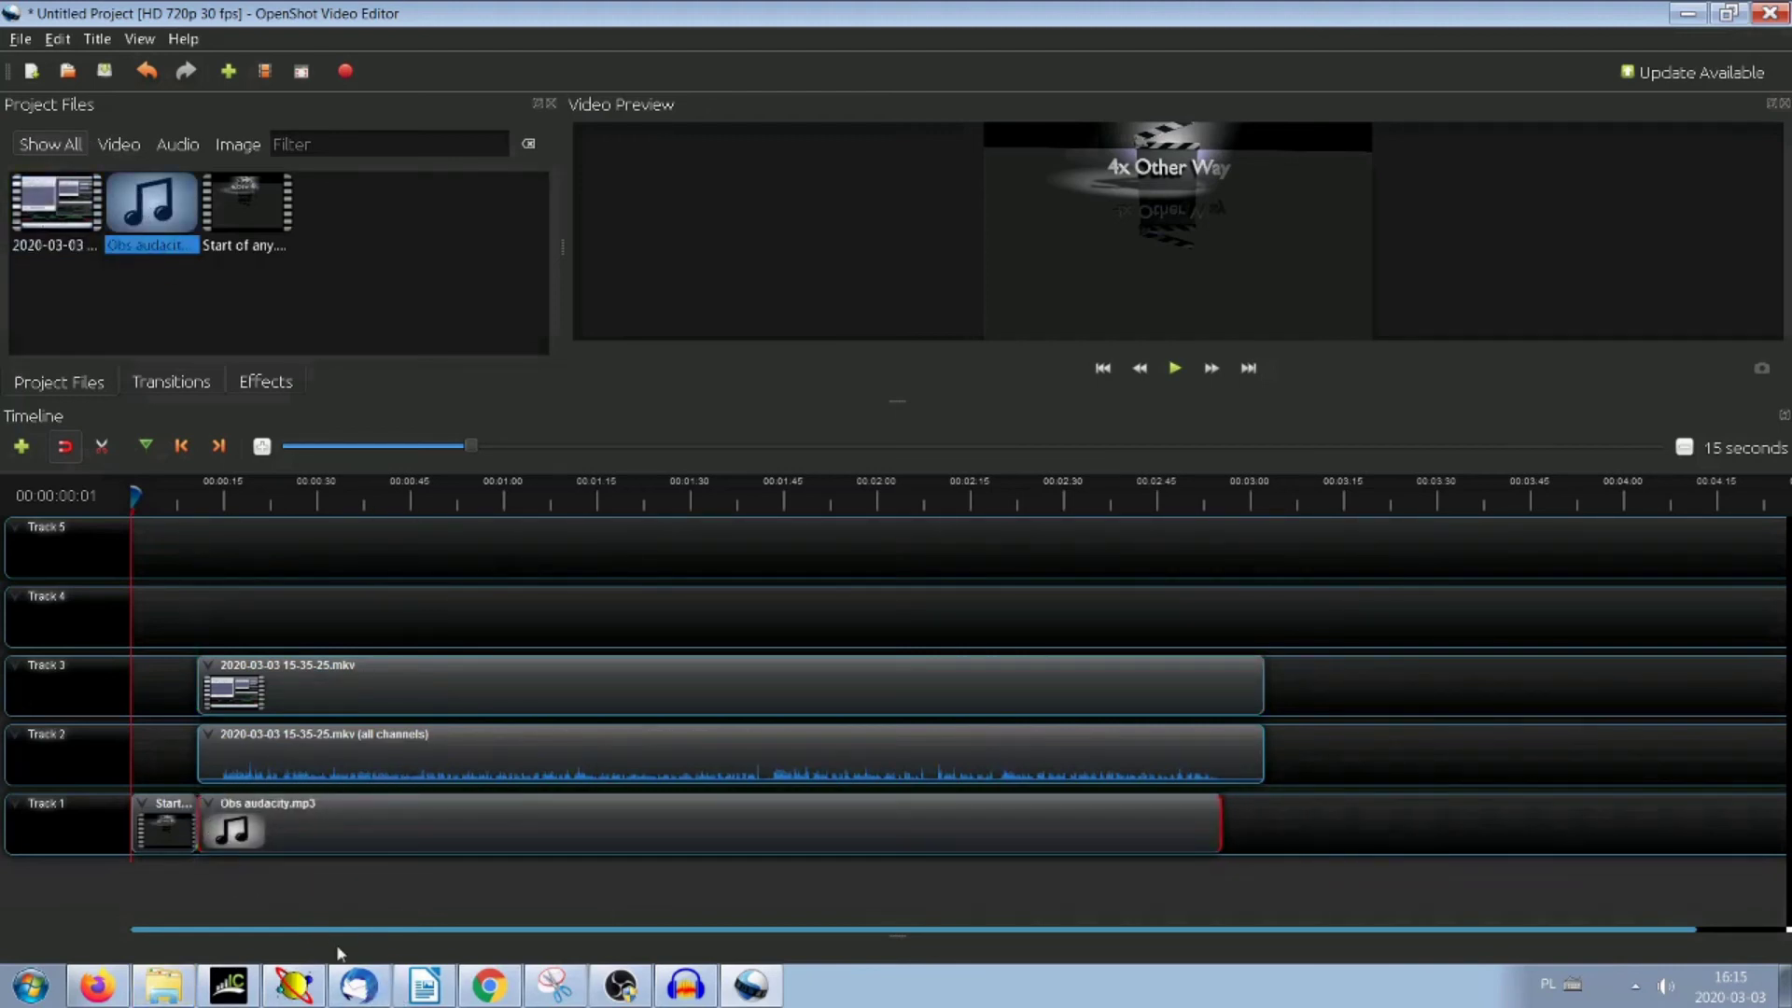
pyautogui.rightClick(306, 831)
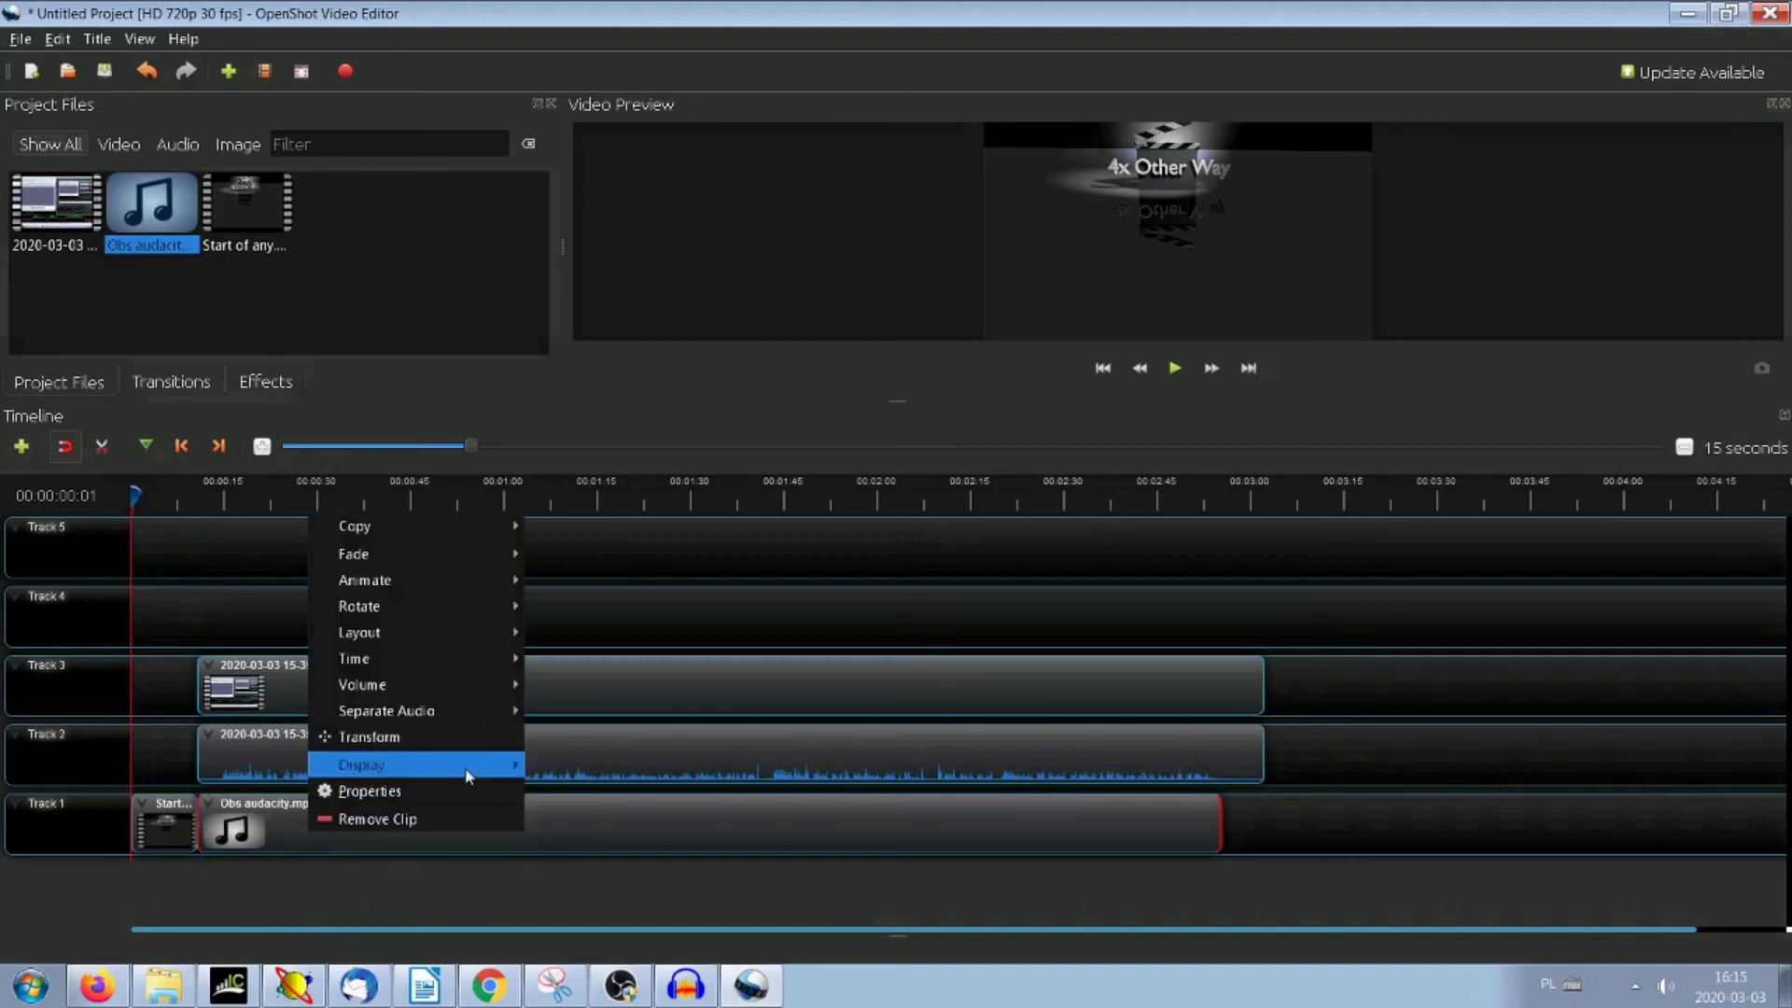
pyautogui.moveTo(468, 776)
pyautogui.click(582, 774)
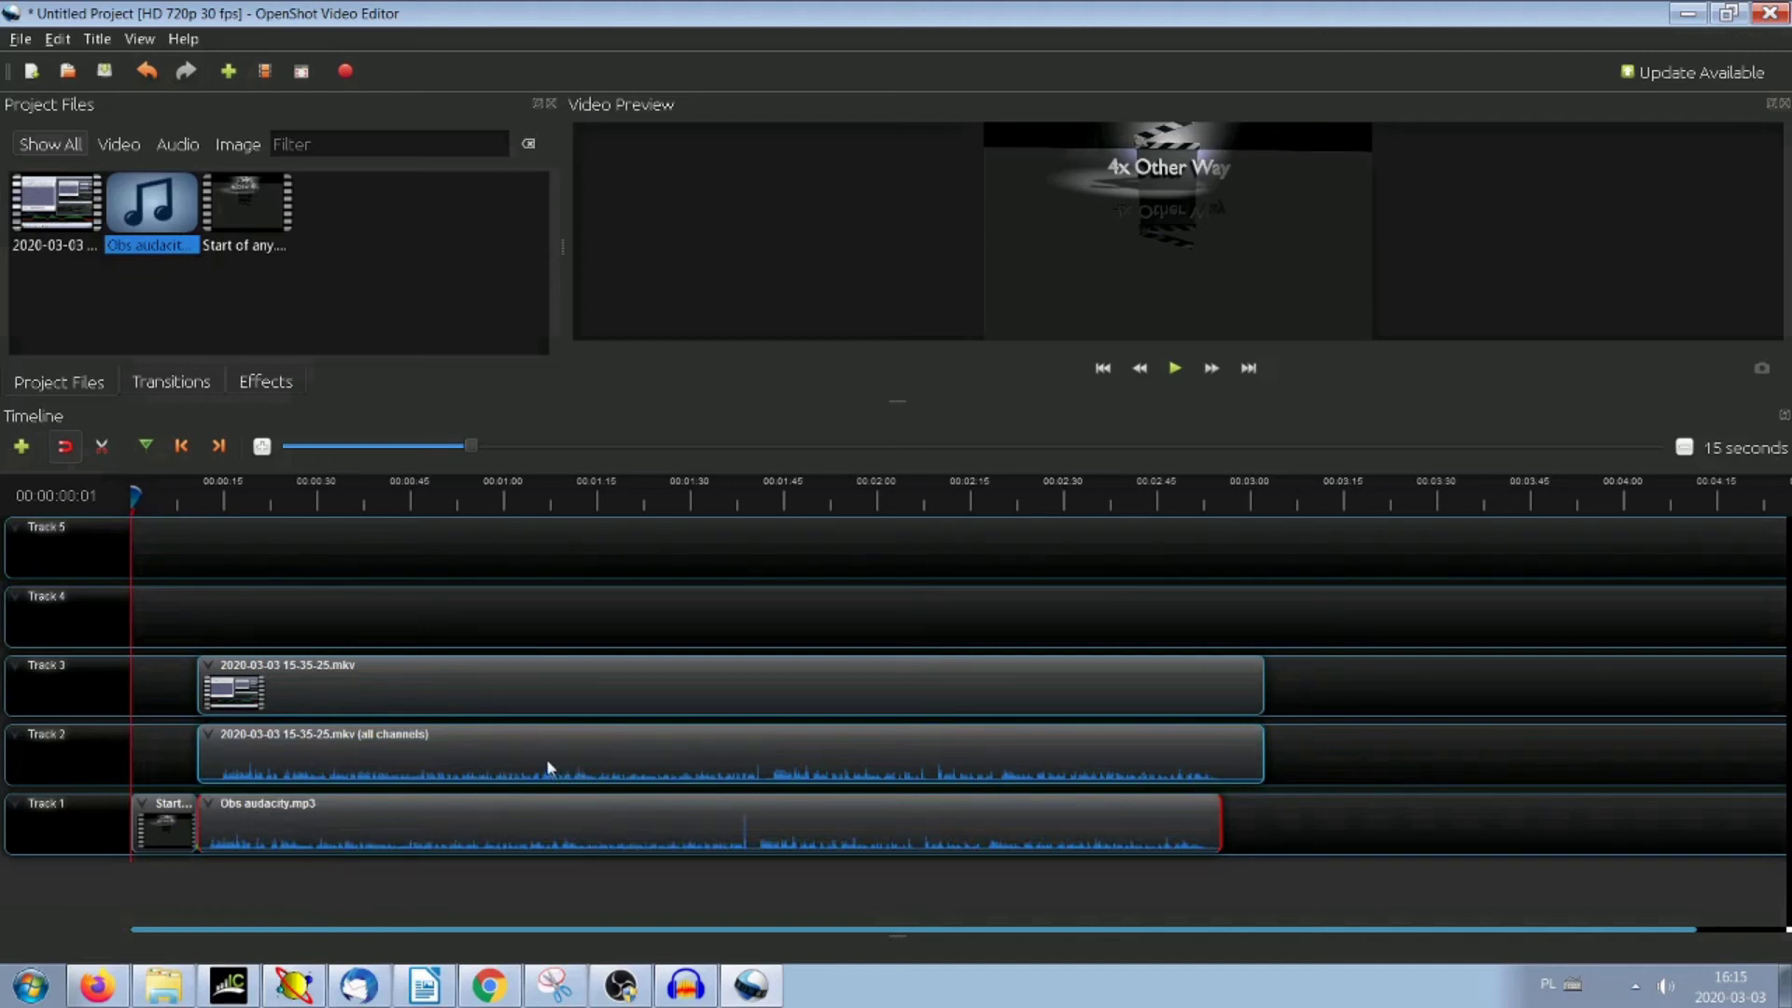
# - Shift the Obs audacity.mp3 clip on Track 1 so its tall spike aligns with the Track 2 spike between 1:47 and 1:48
pyautogui.moveTo(467, 446); pyautogui.dragTo(381, 446)
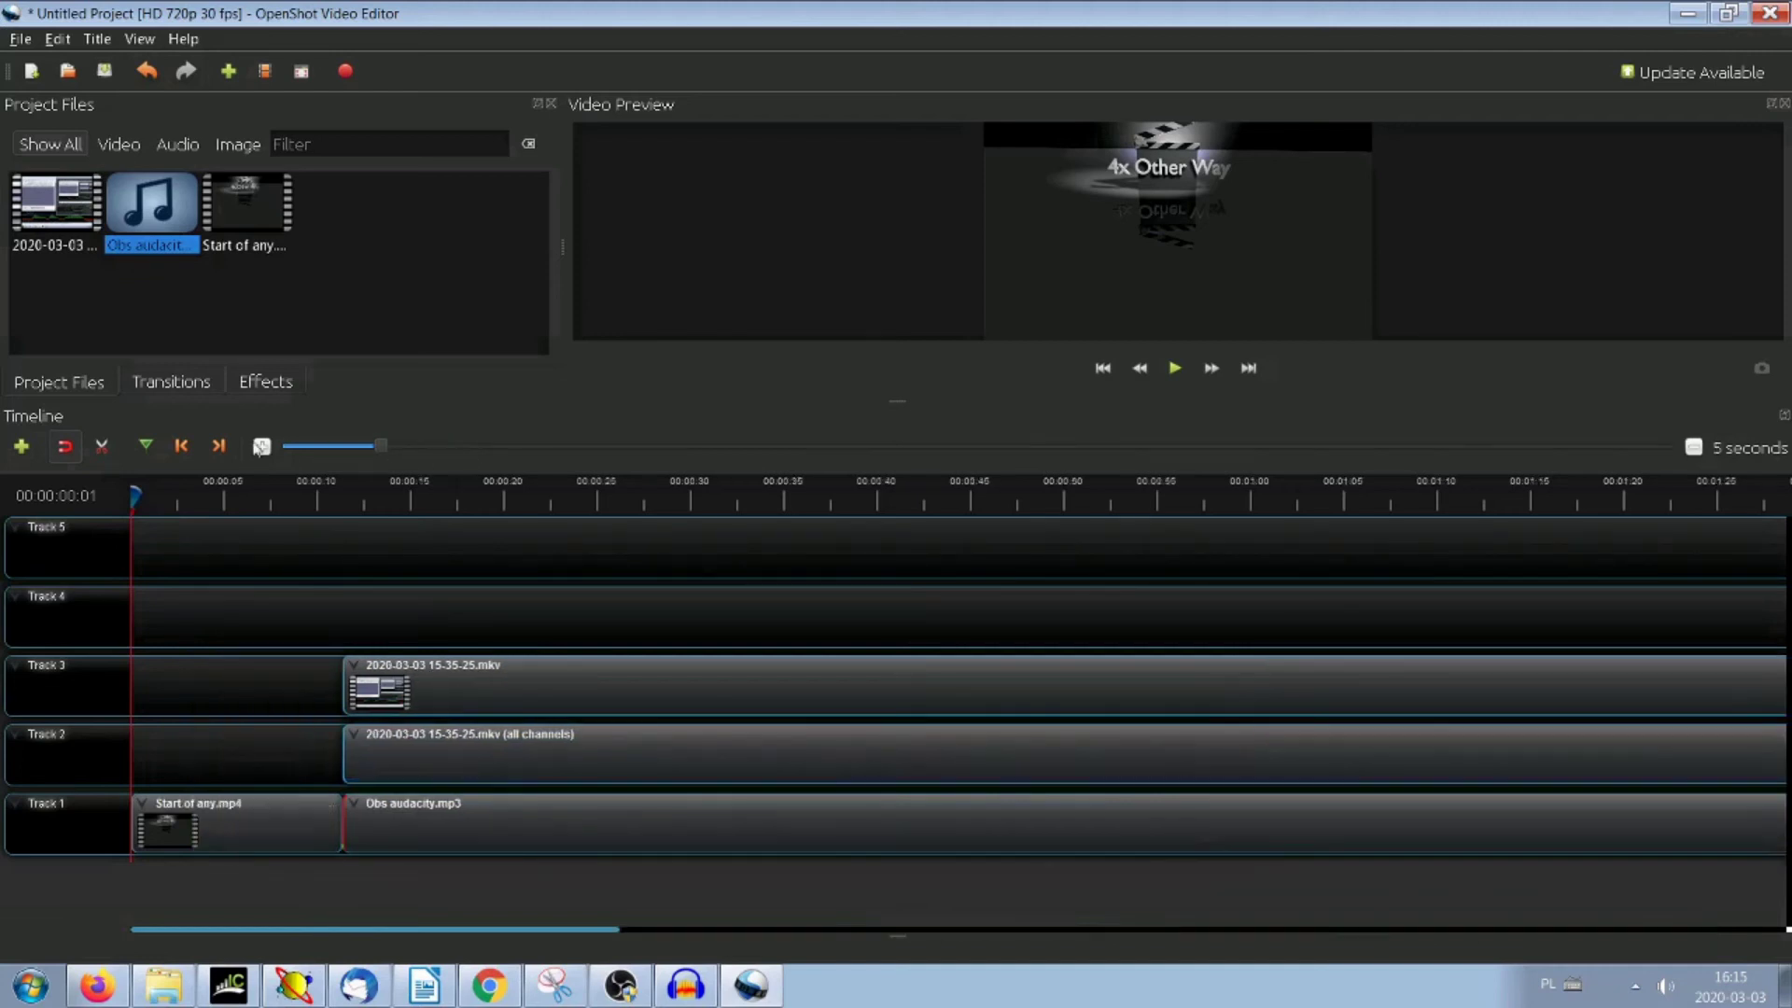
pyautogui.moveTo(260, 449); pyautogui.dragTo(252, 449)
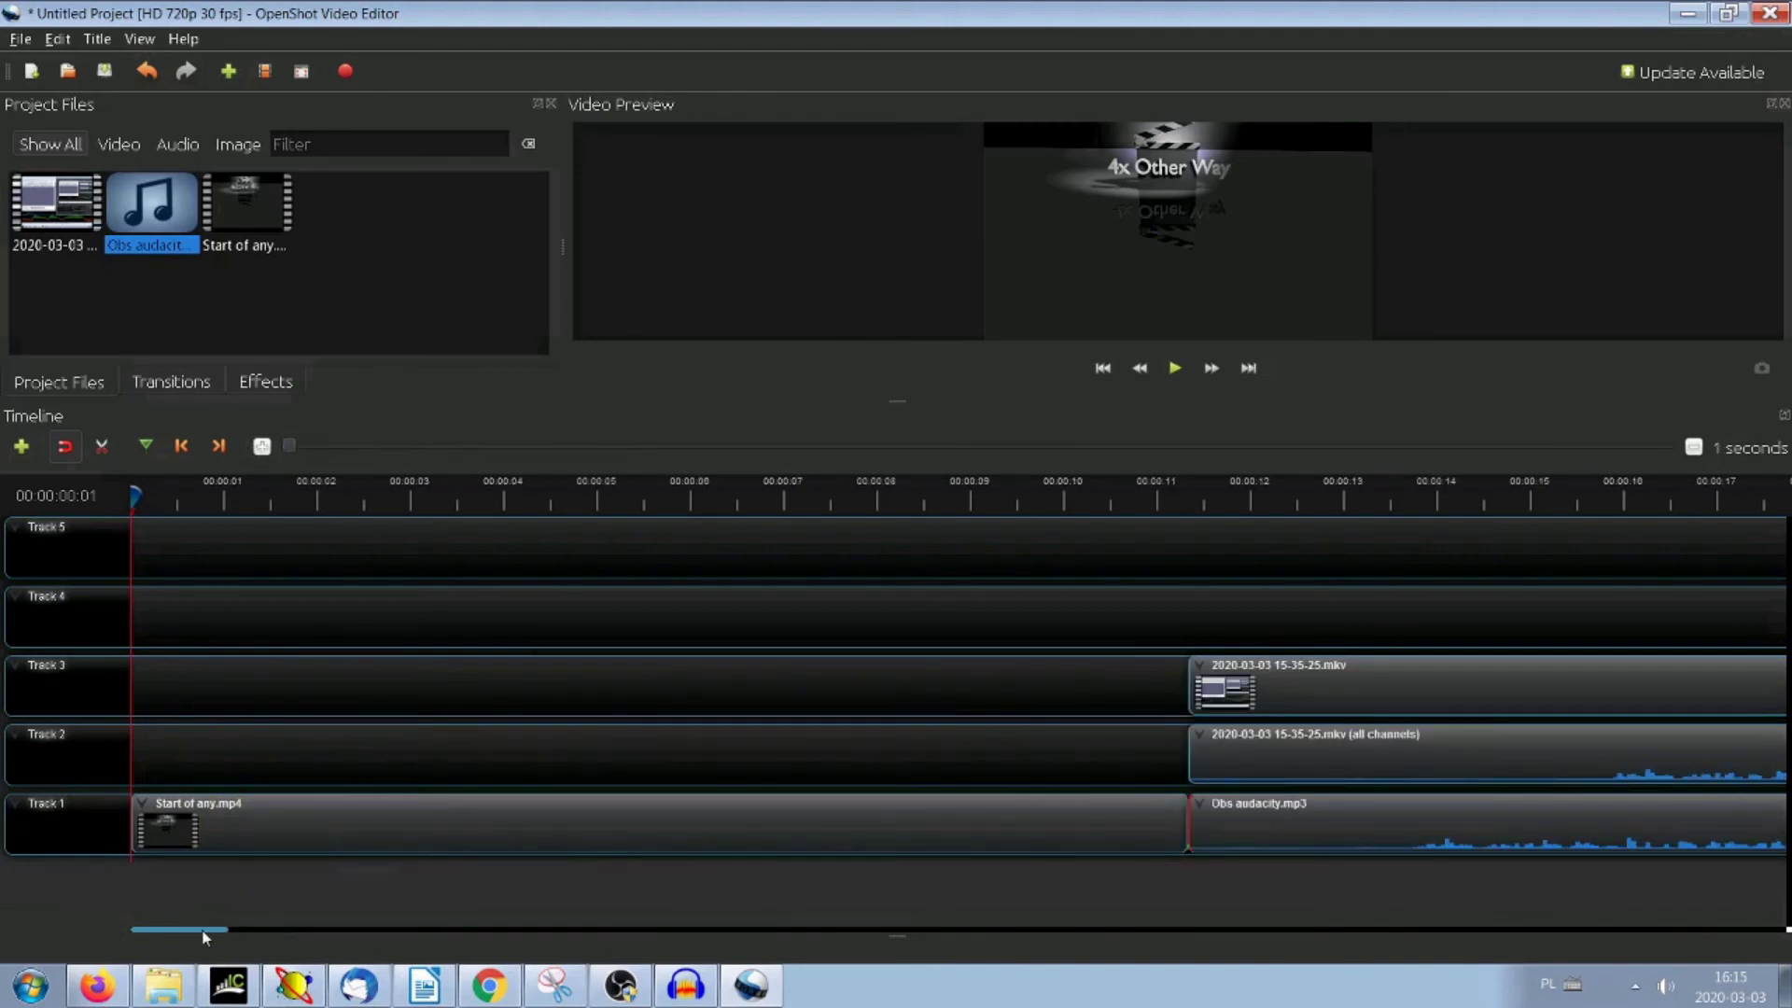
pyautogui.moveTo(204, 931); pyautogui.dragTo(1031, 935)
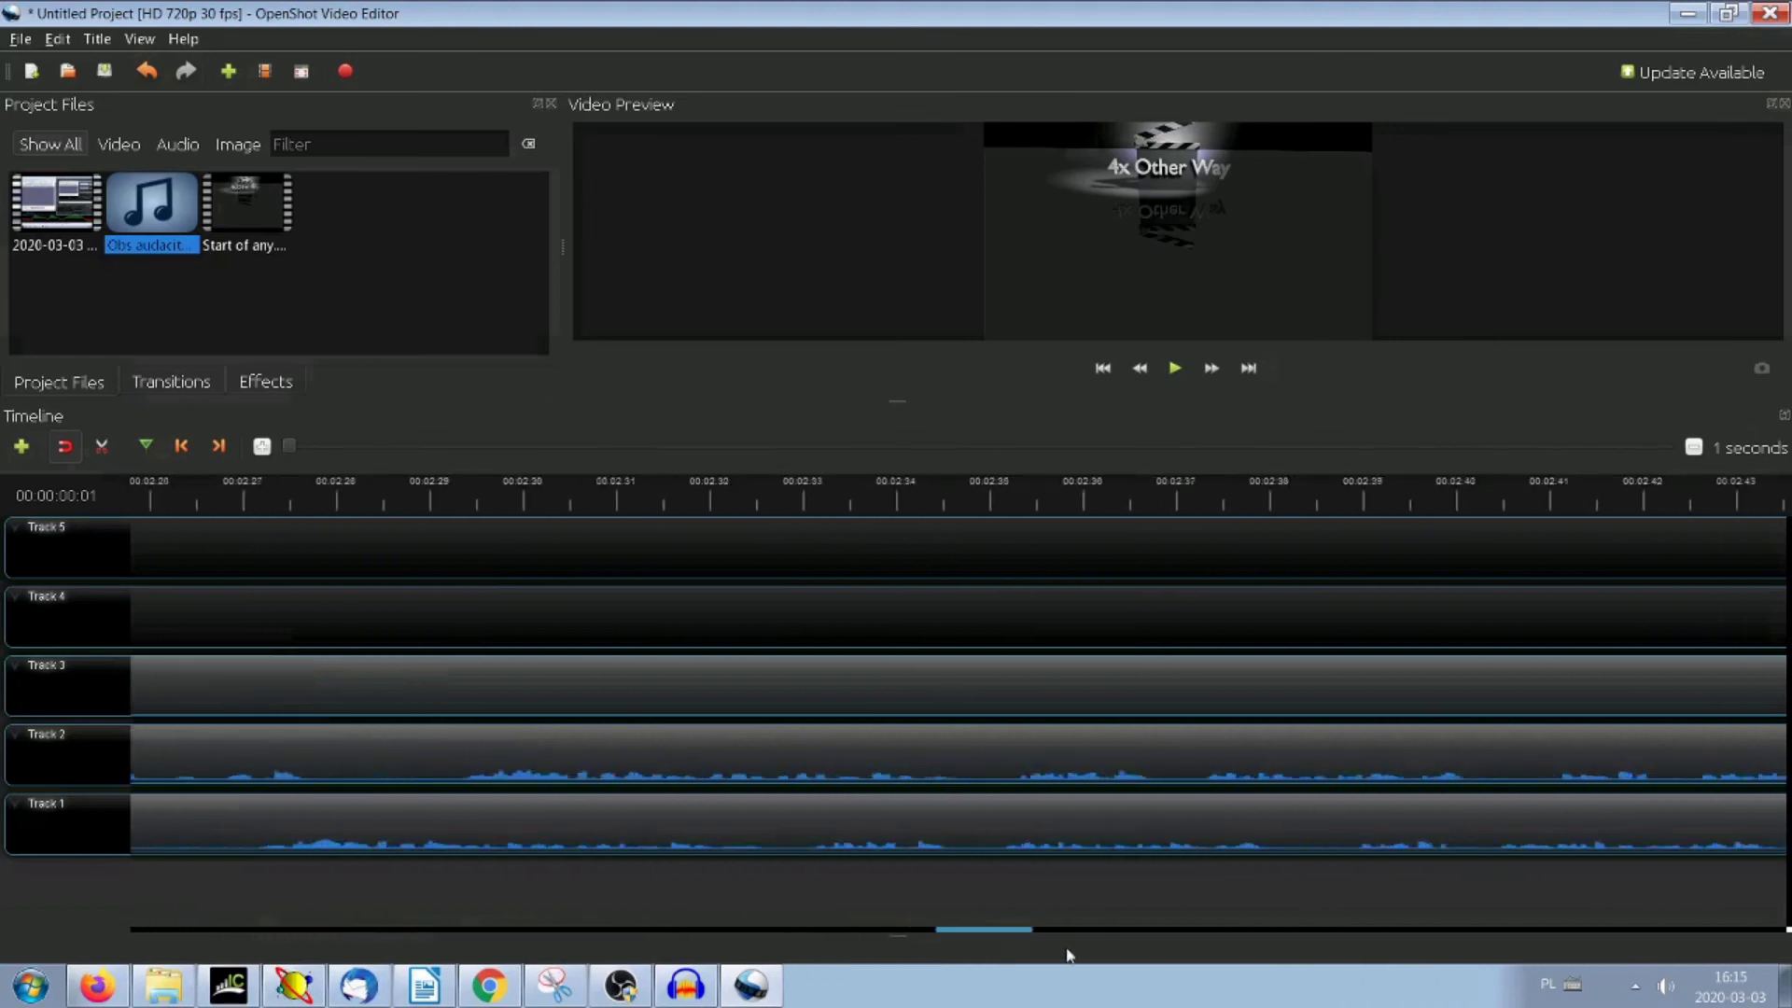
pyautogui.scroll(-2, 1184, 948)
pyautogui.scroll(10, 1183, 948)
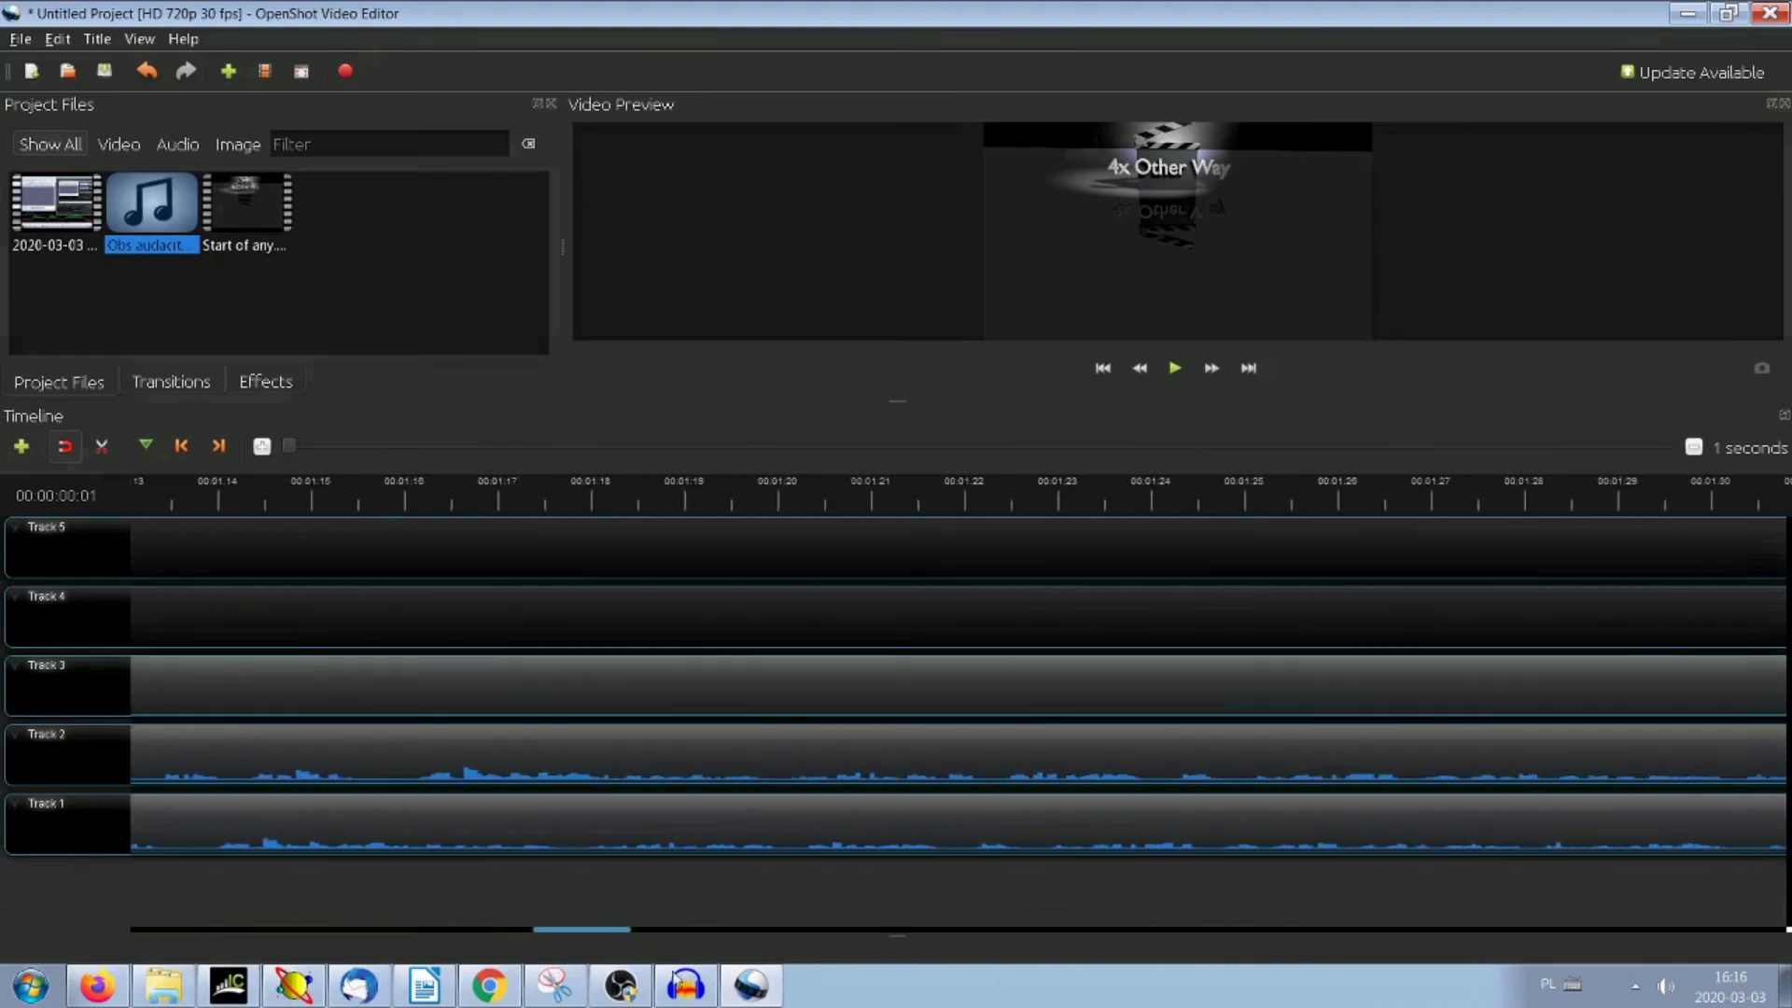
pyautogui.moveTo(622, 970); pyautogui.dragTo(773, 975)
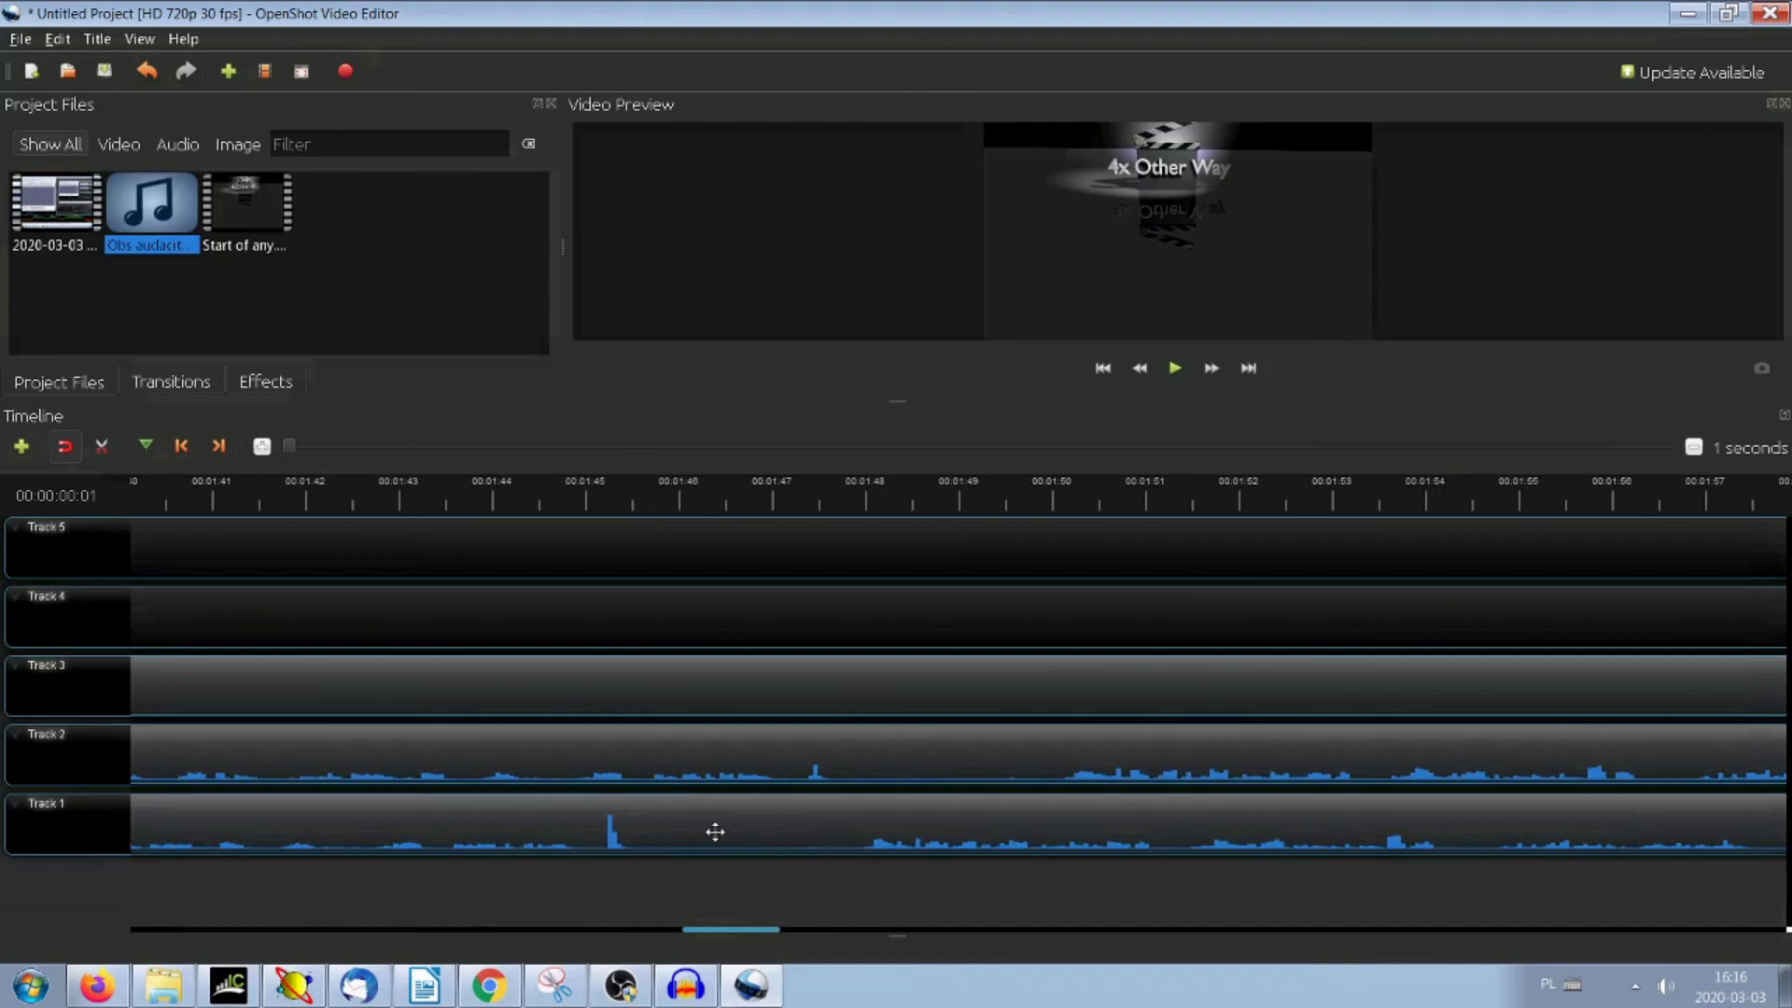
pyautogui.moveTo(635, 834); pyautogui.dragTo(850, 833)
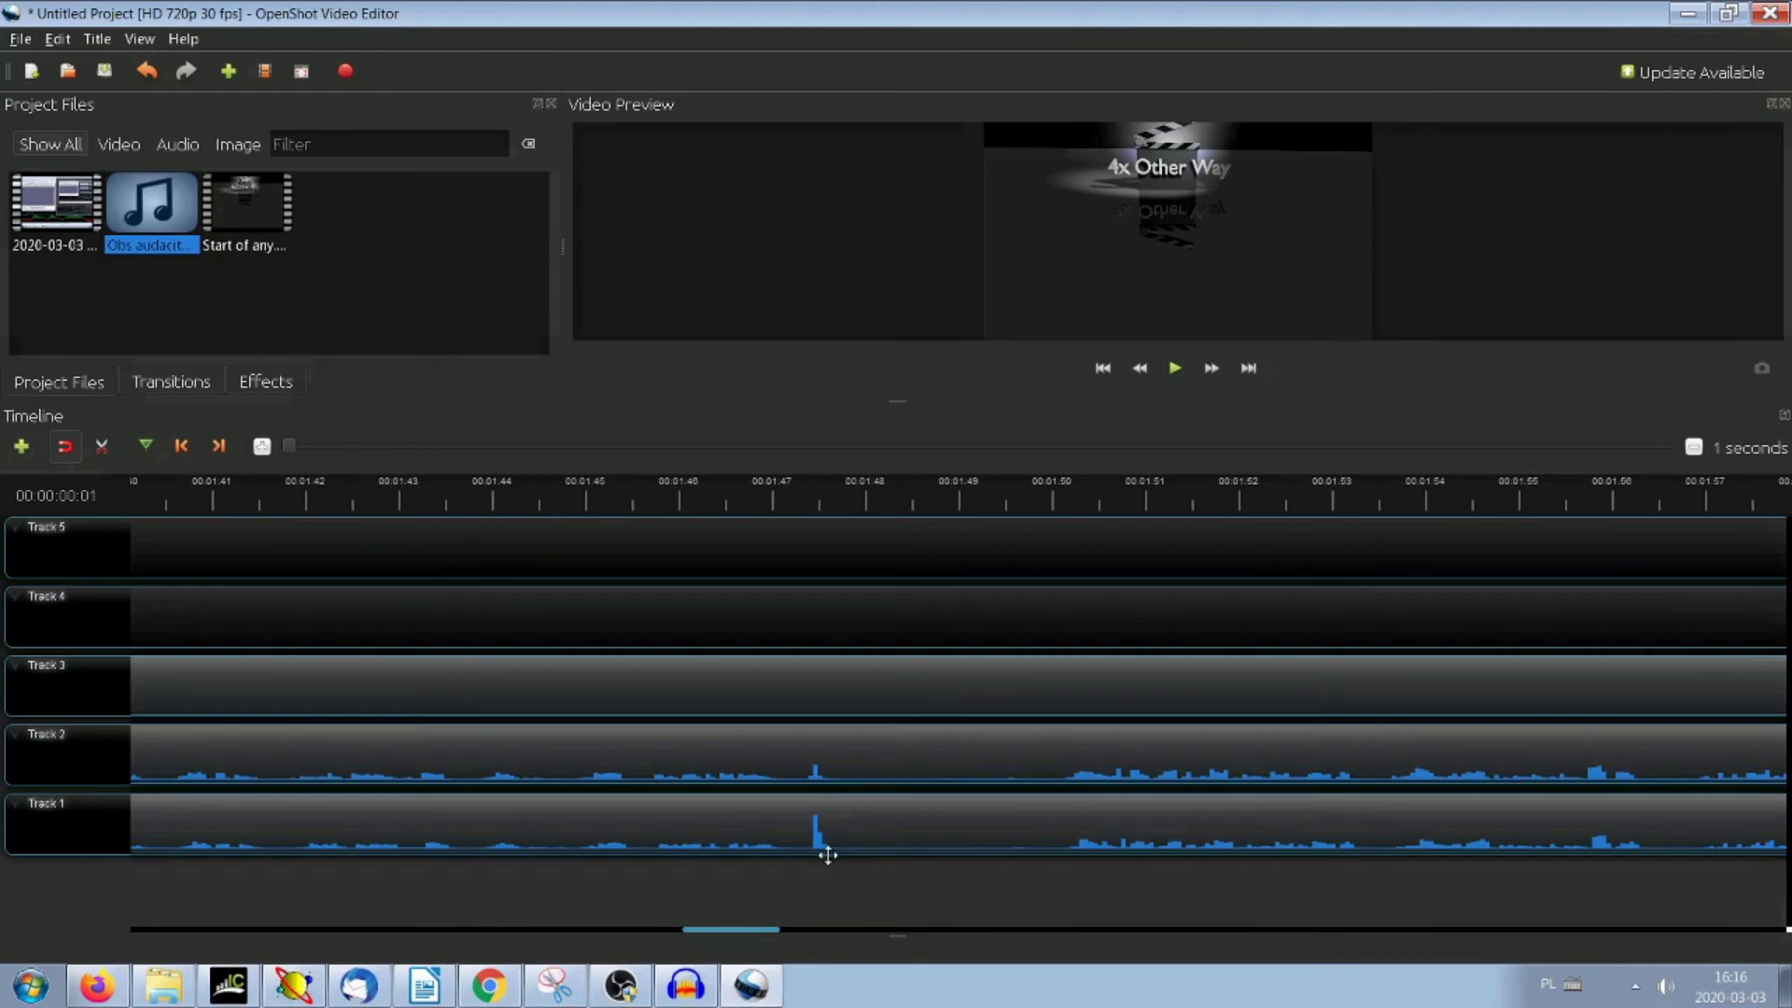
# - Play the timeline twice from about 1:45 past the aligned spikes to check the audio synchronization
pyautogui.click(613, 495)
pyautogui.click(1175, 370)
pyautogui.click(1175, 370)
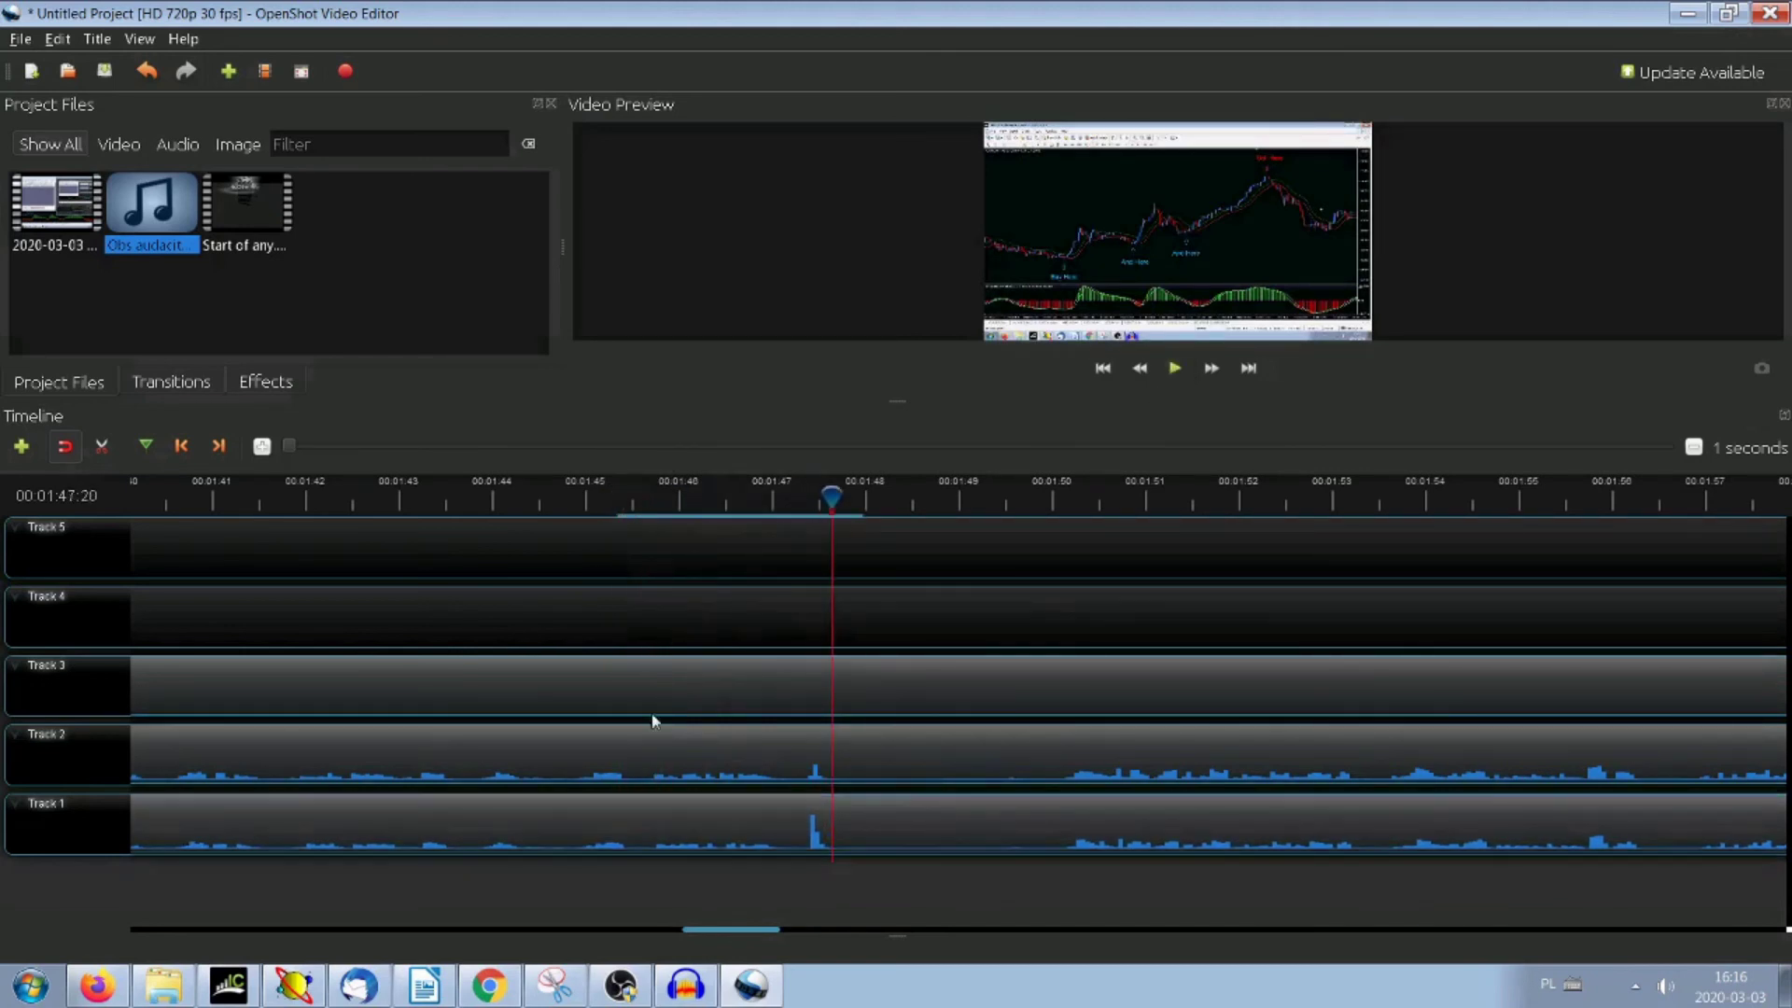
pyautogui.click(595, 495)
pyautogui.click(1175, 368)
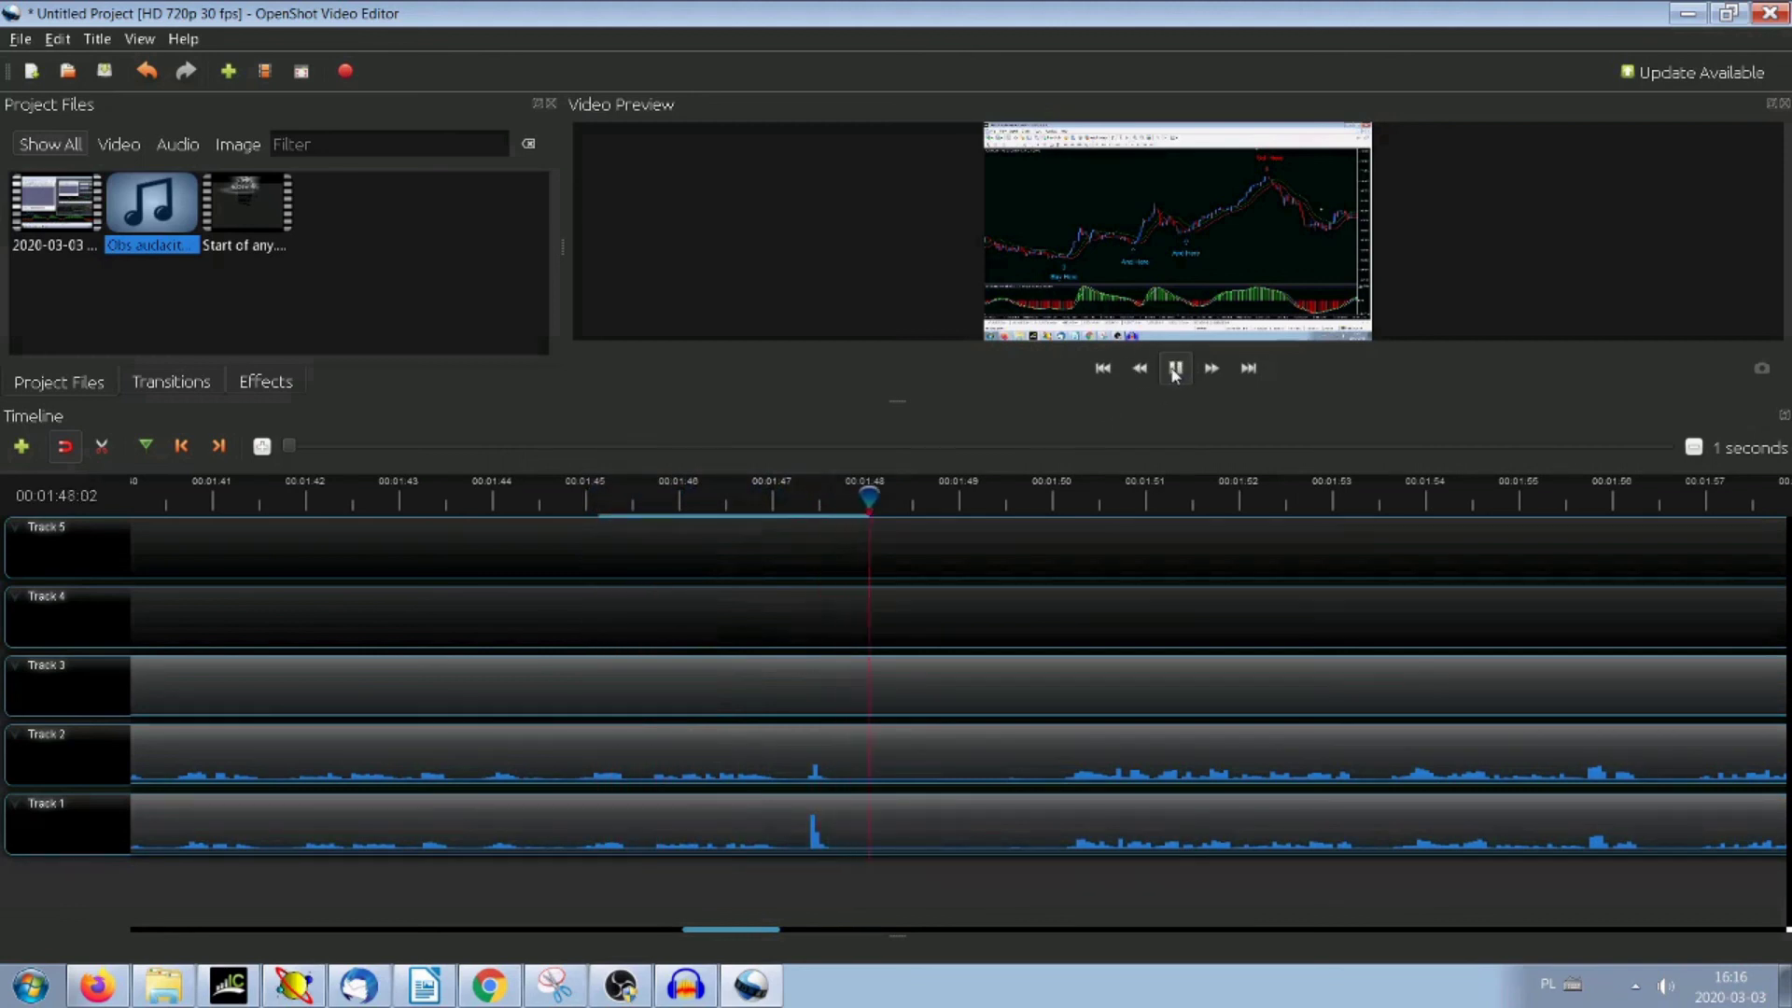
pyautogui.click(1175, 370)
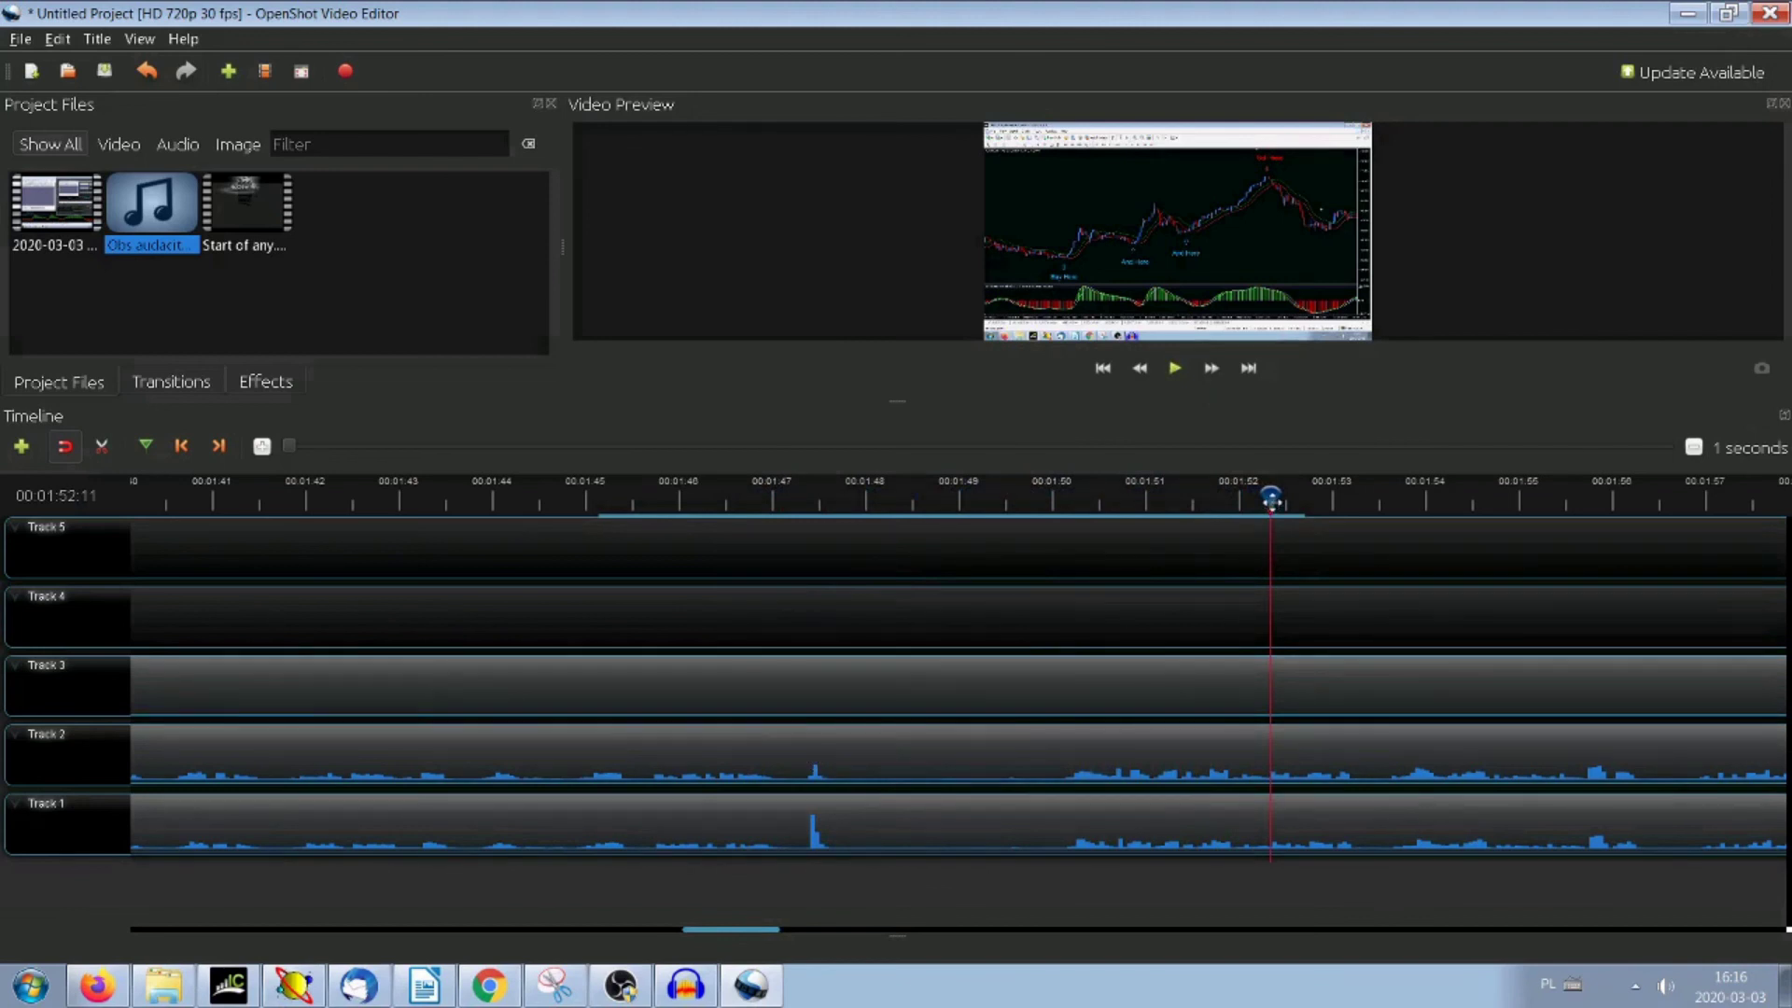
# - Remove the separated recording audio clip from Track 2
pyautogui.moveTo(1271, 499); pyautogui.dragTo(965, 499)
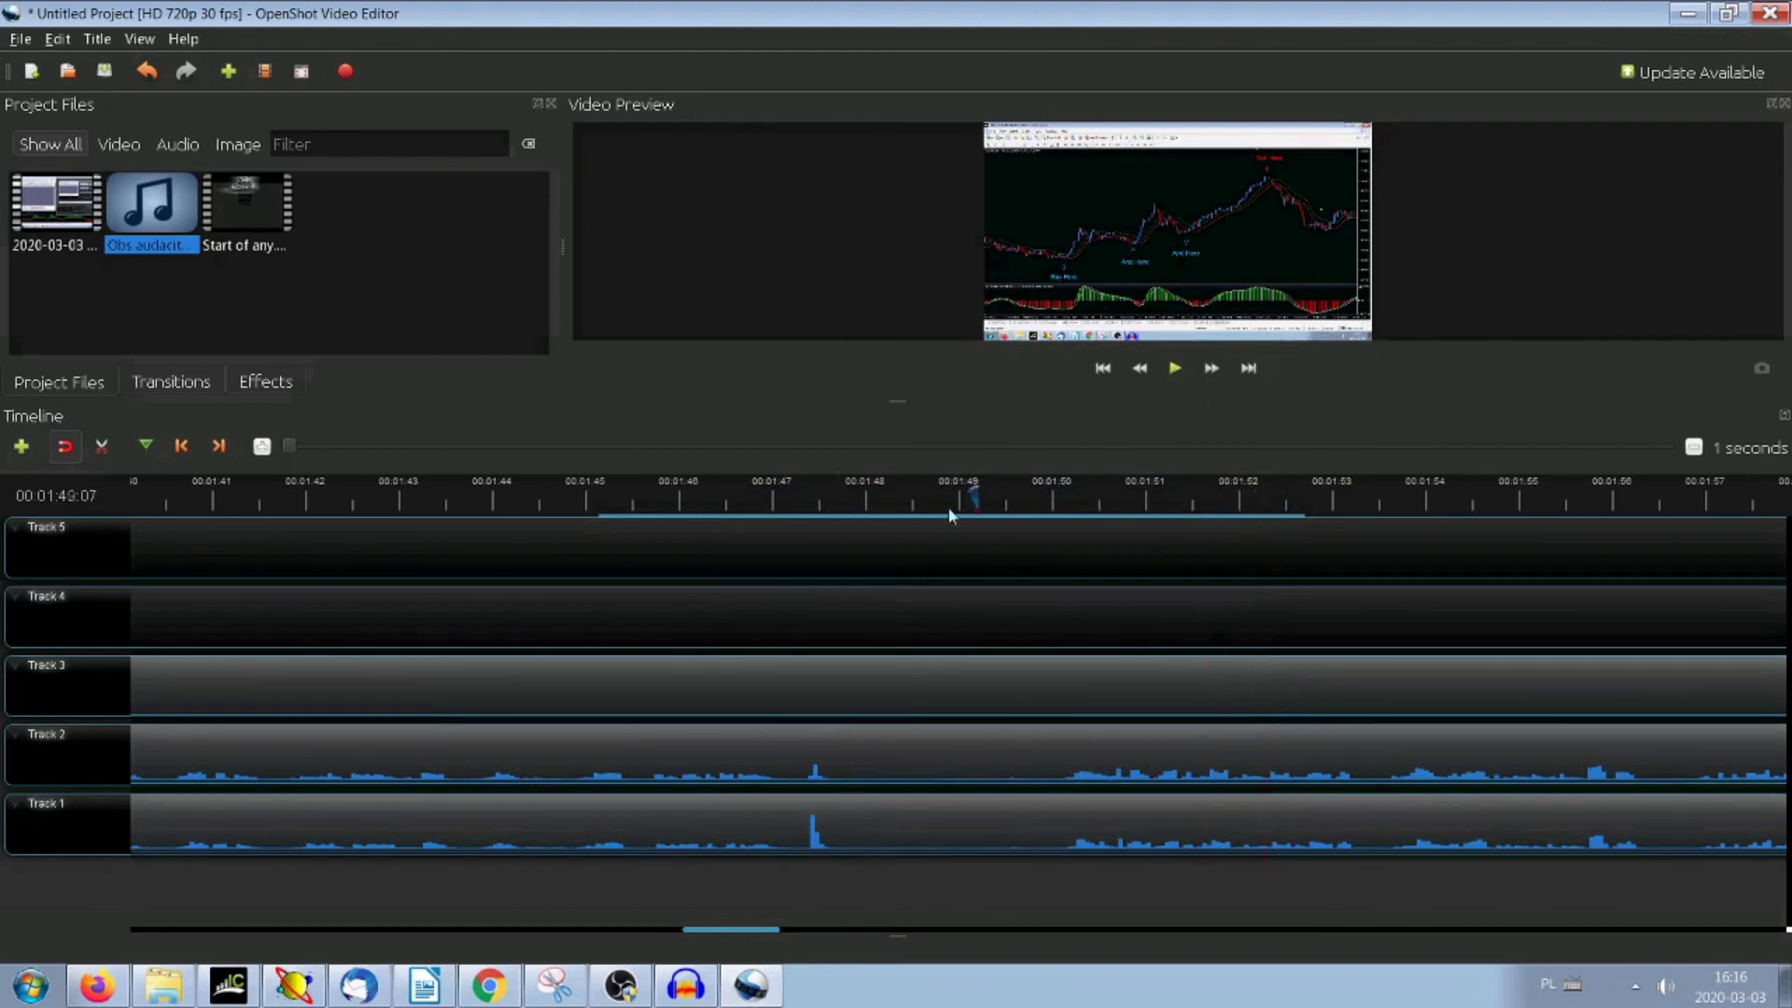
pyautogui.rightClick(1062, 750)
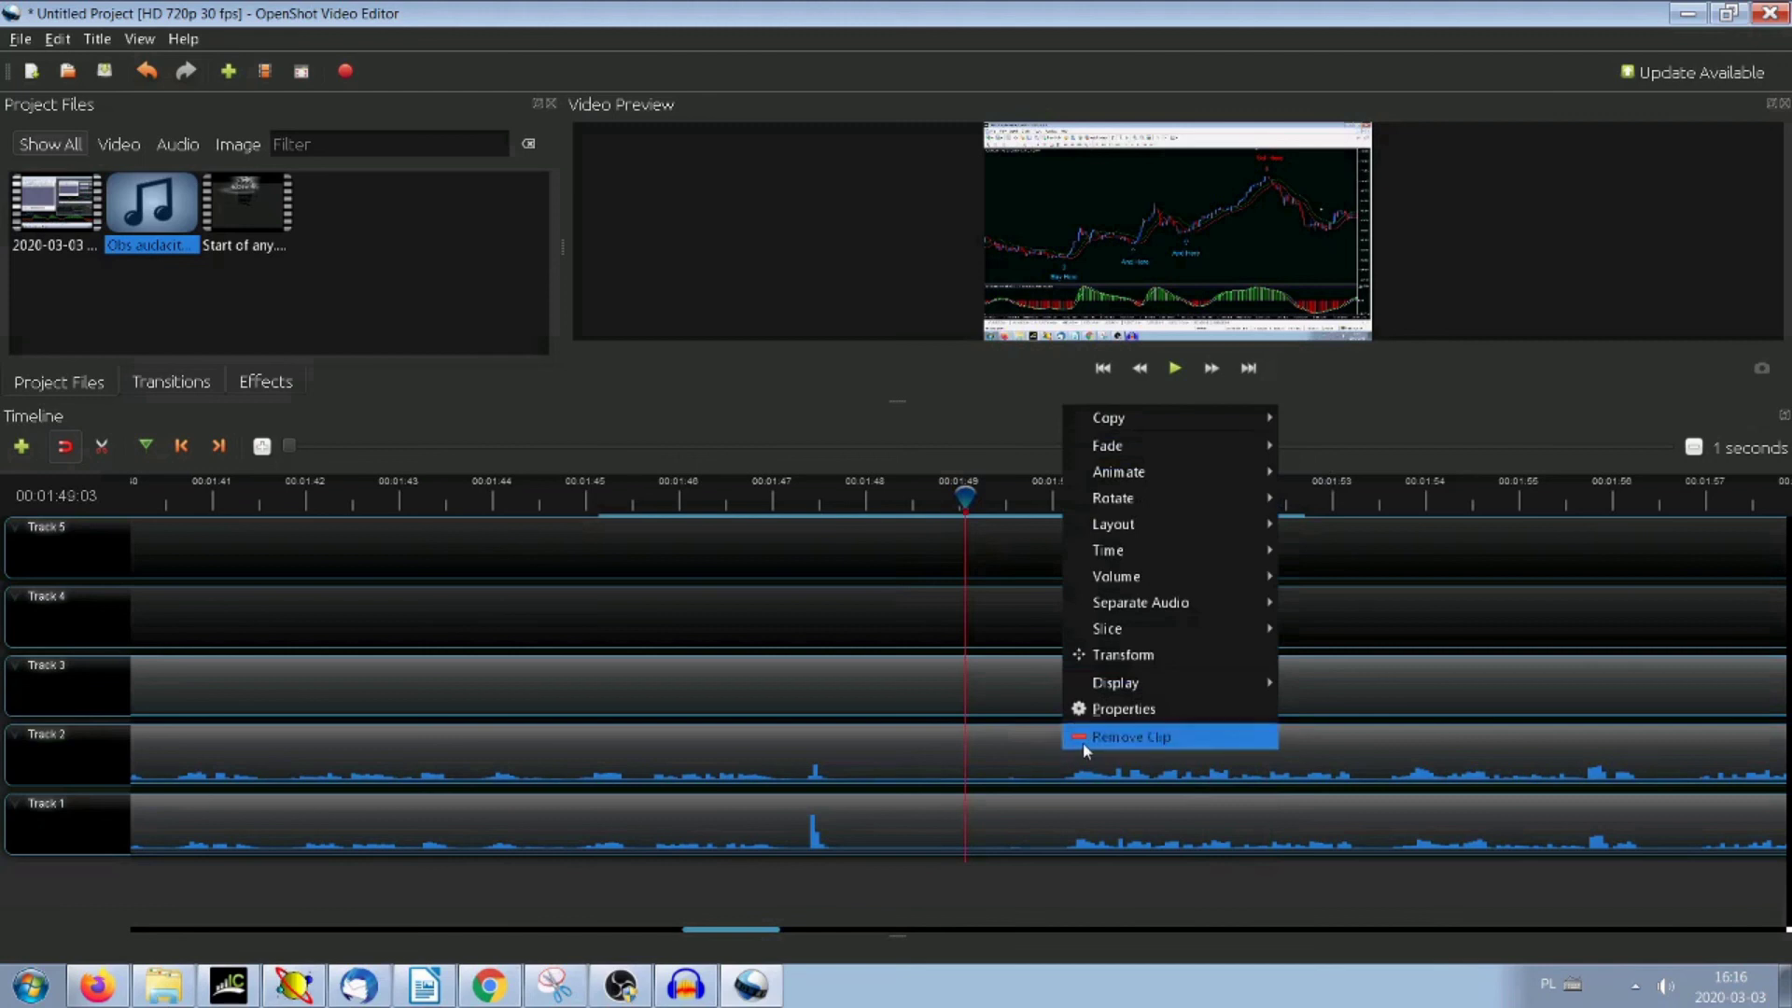
pyautogui.click(1082, 742)
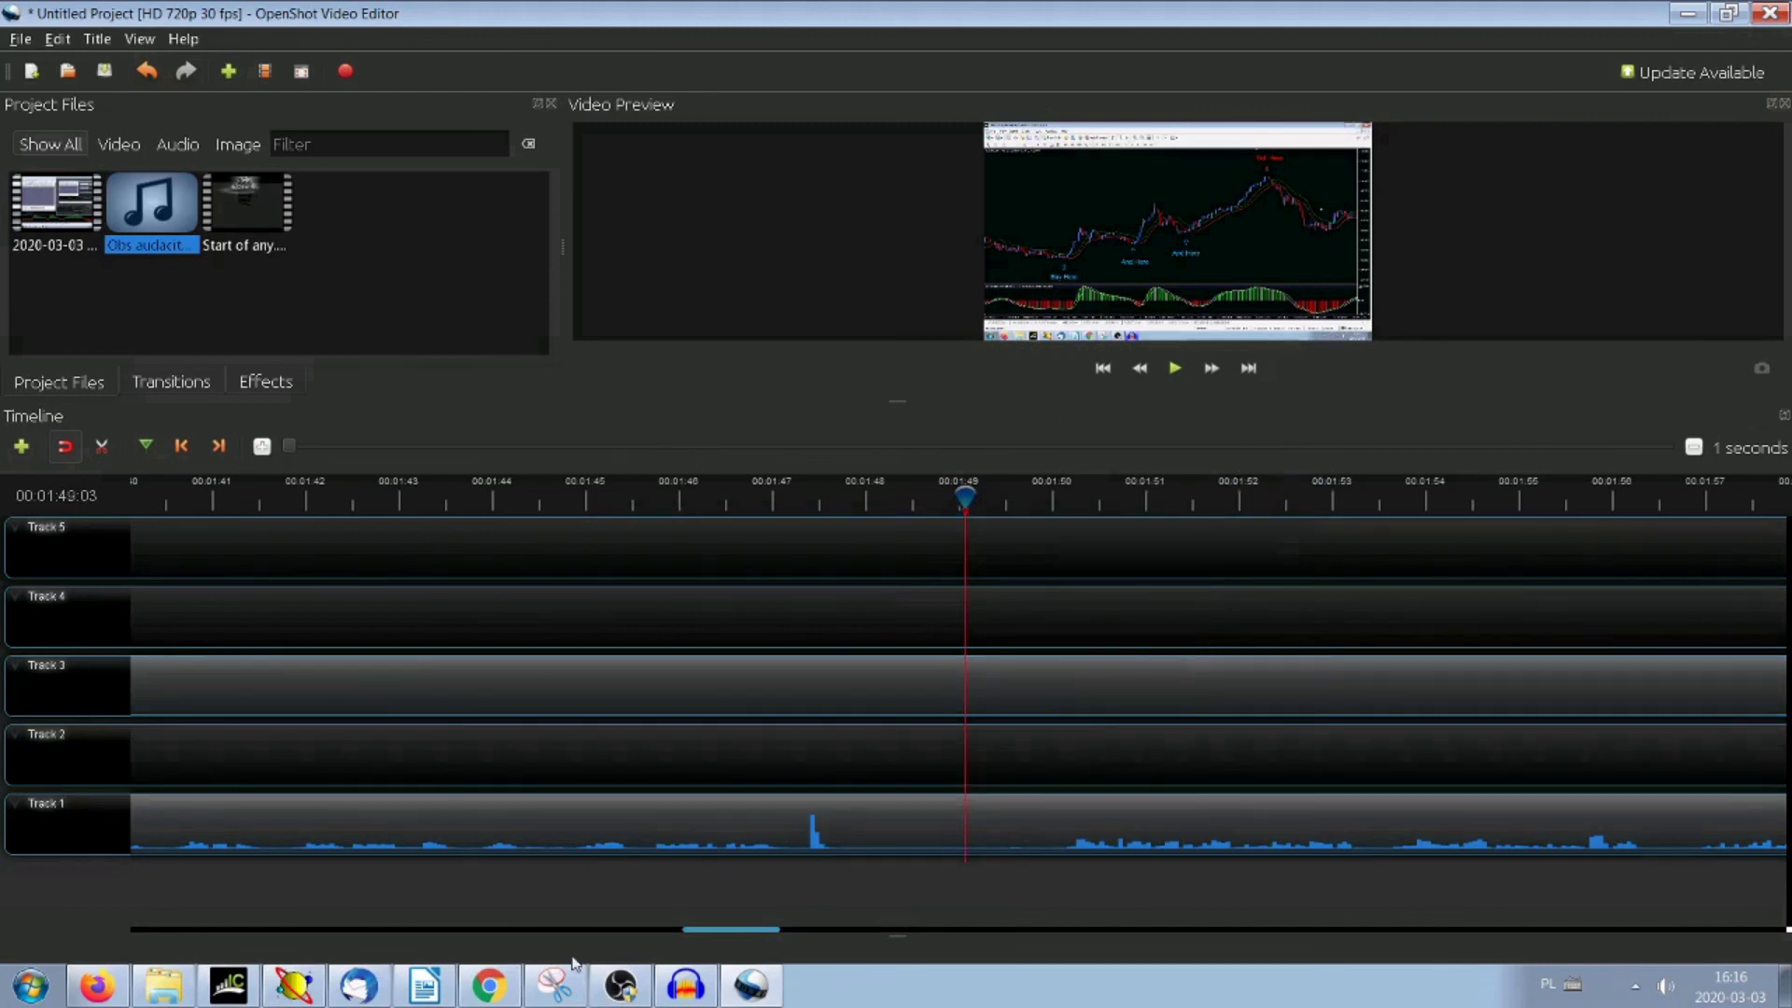
# - Slice all clips at 00:00:15:12, just before the speech begins, keeping only the right side
pyautogui.moveTo(742, 930); pyautogui.dragTo(220, 942)
pyautogui.moveTo(859, 495); pyautogui.dragTo(838, 492)
pyautogui.rightClick(840, 499)
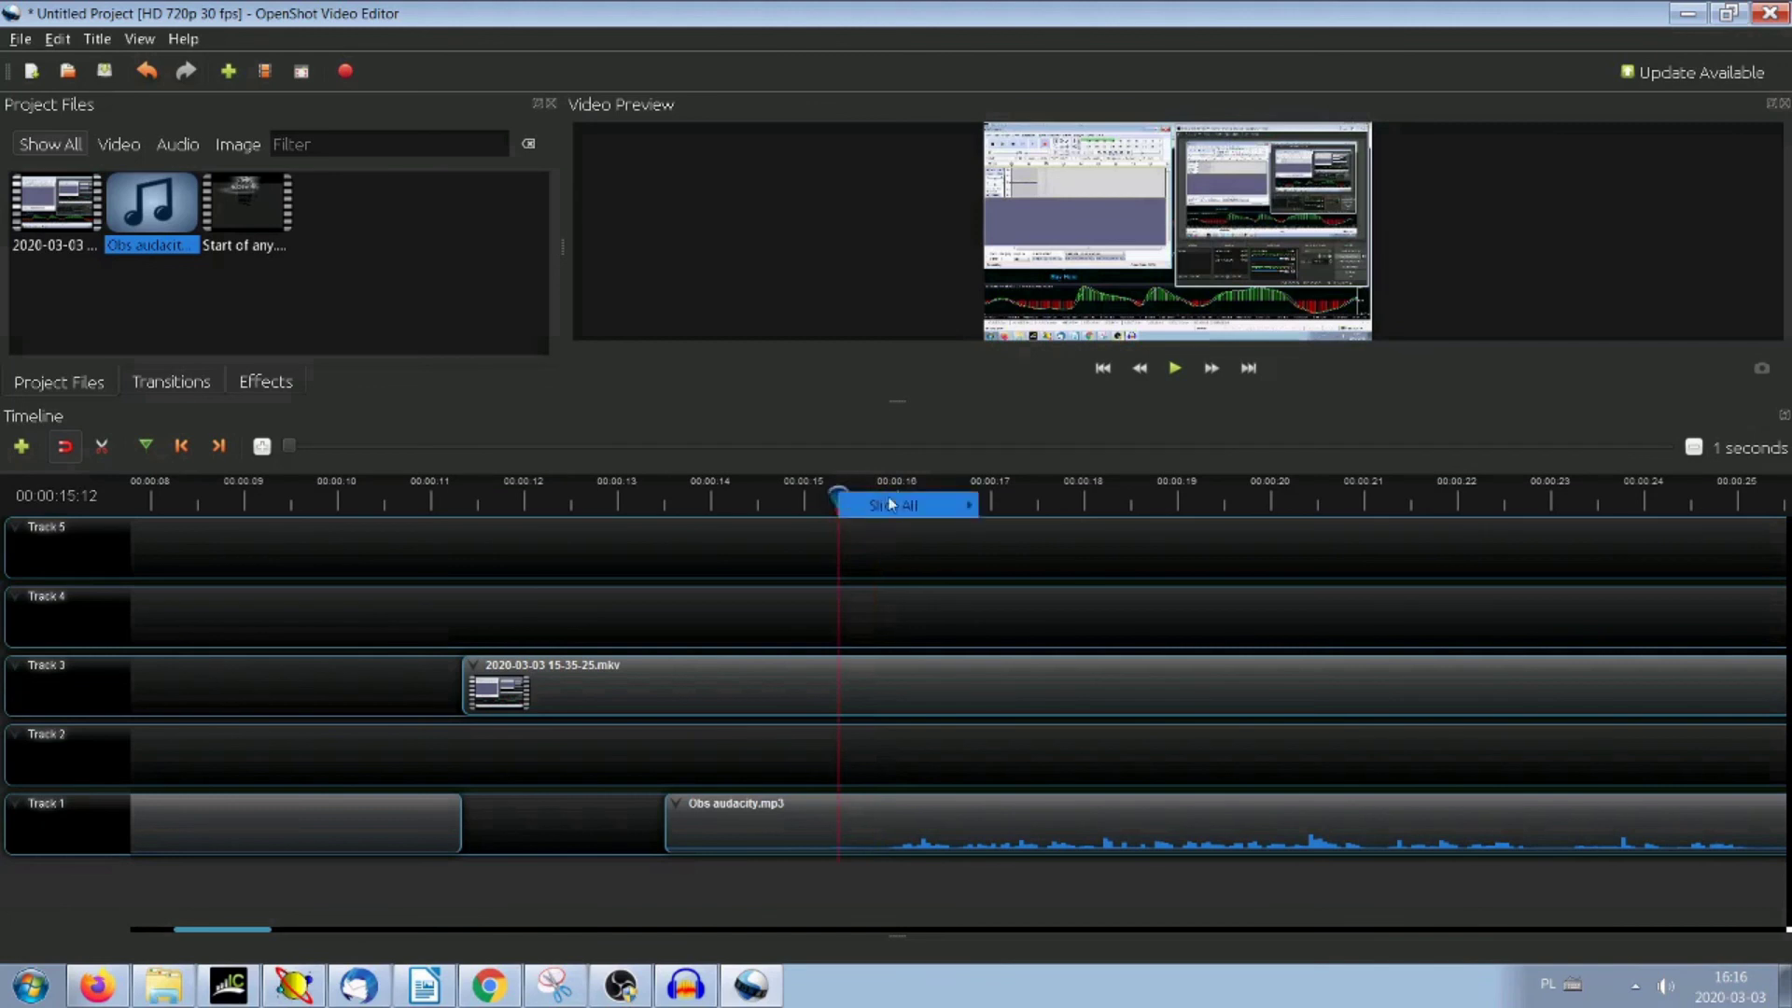
pyautogui.moveTo(929, 507)
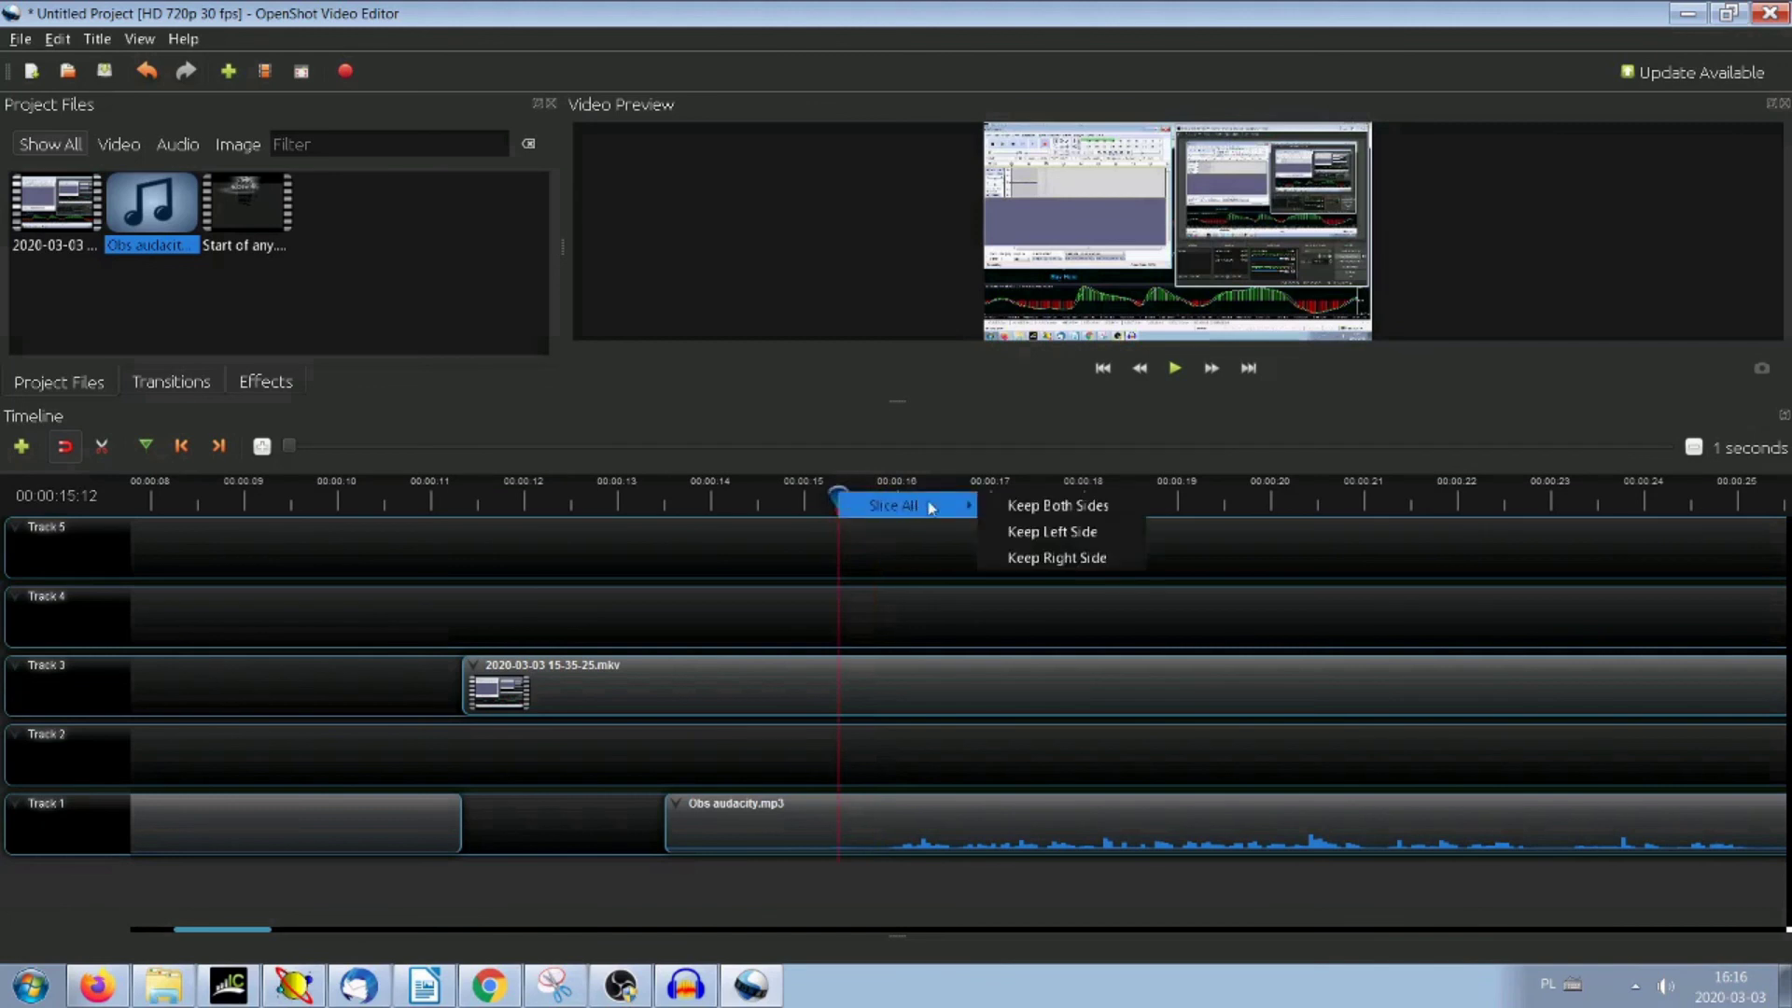
pyautogui.click(1016, 558)
# - Move the trimmed Obs audacity.mp3 clip up to Track 2 beneath the video, and play the first seconds to check it
pyautogui.moveTo(960, 832); pyautogui.dragTo(960, 780)
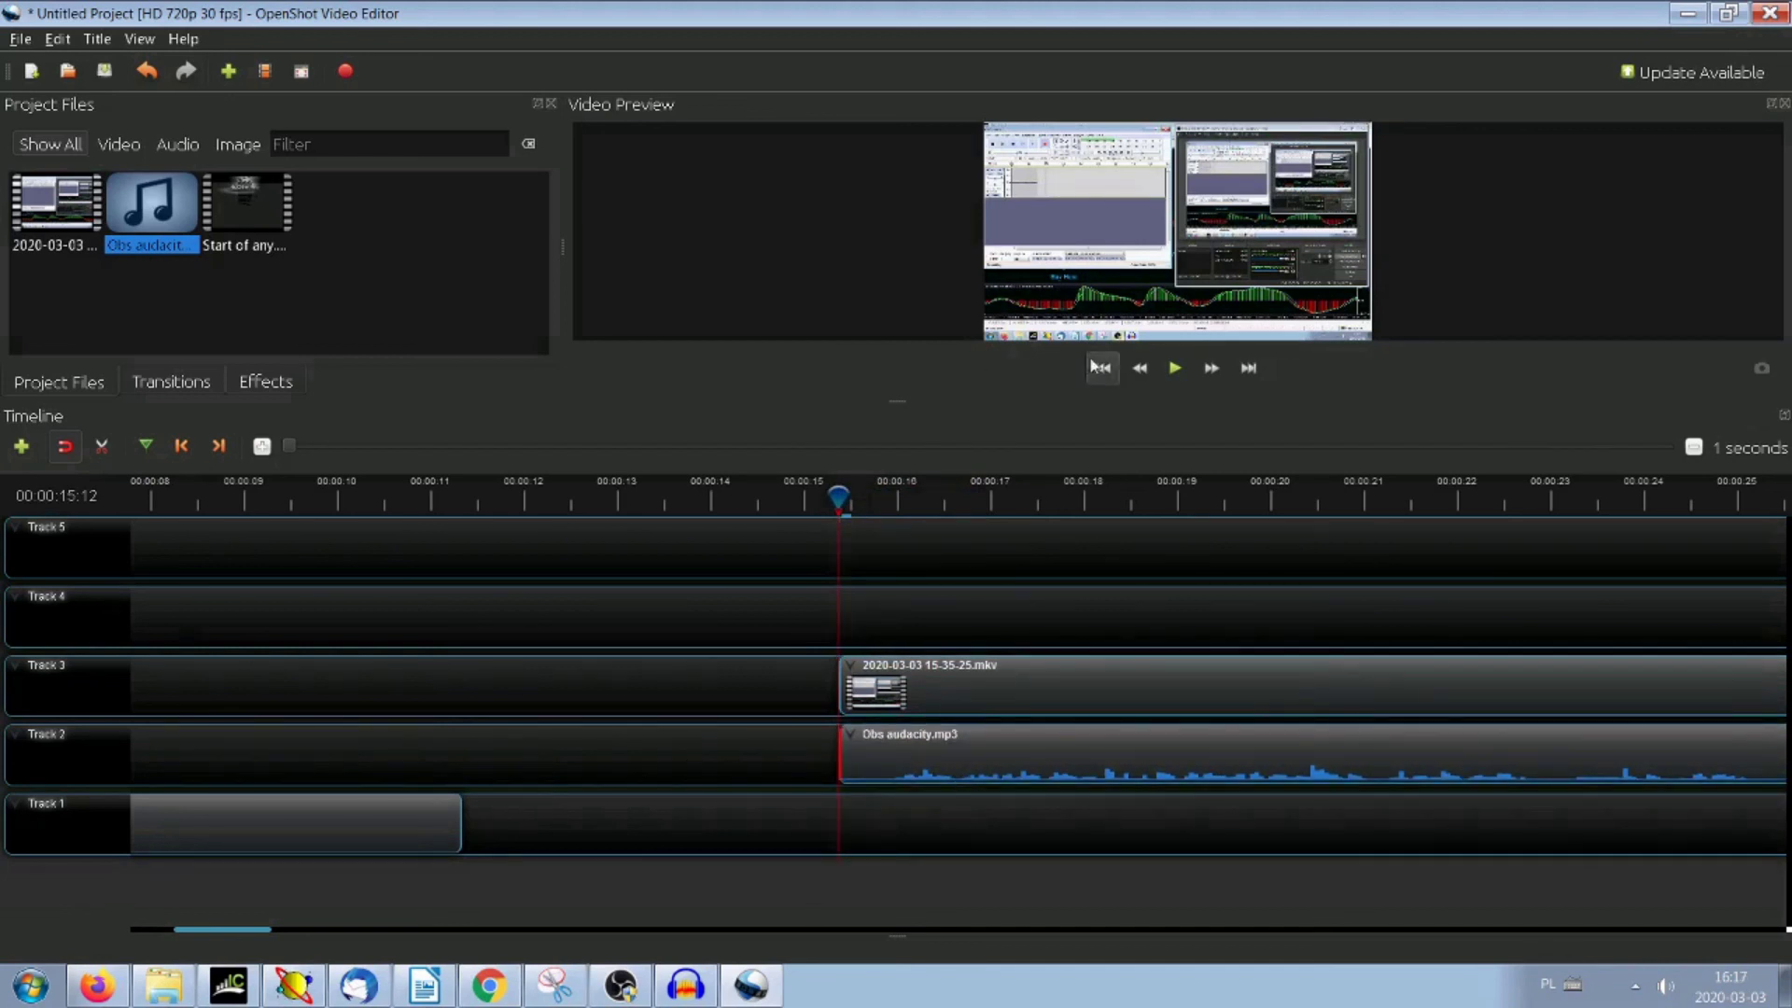
pyautogui.click(1179, 373)
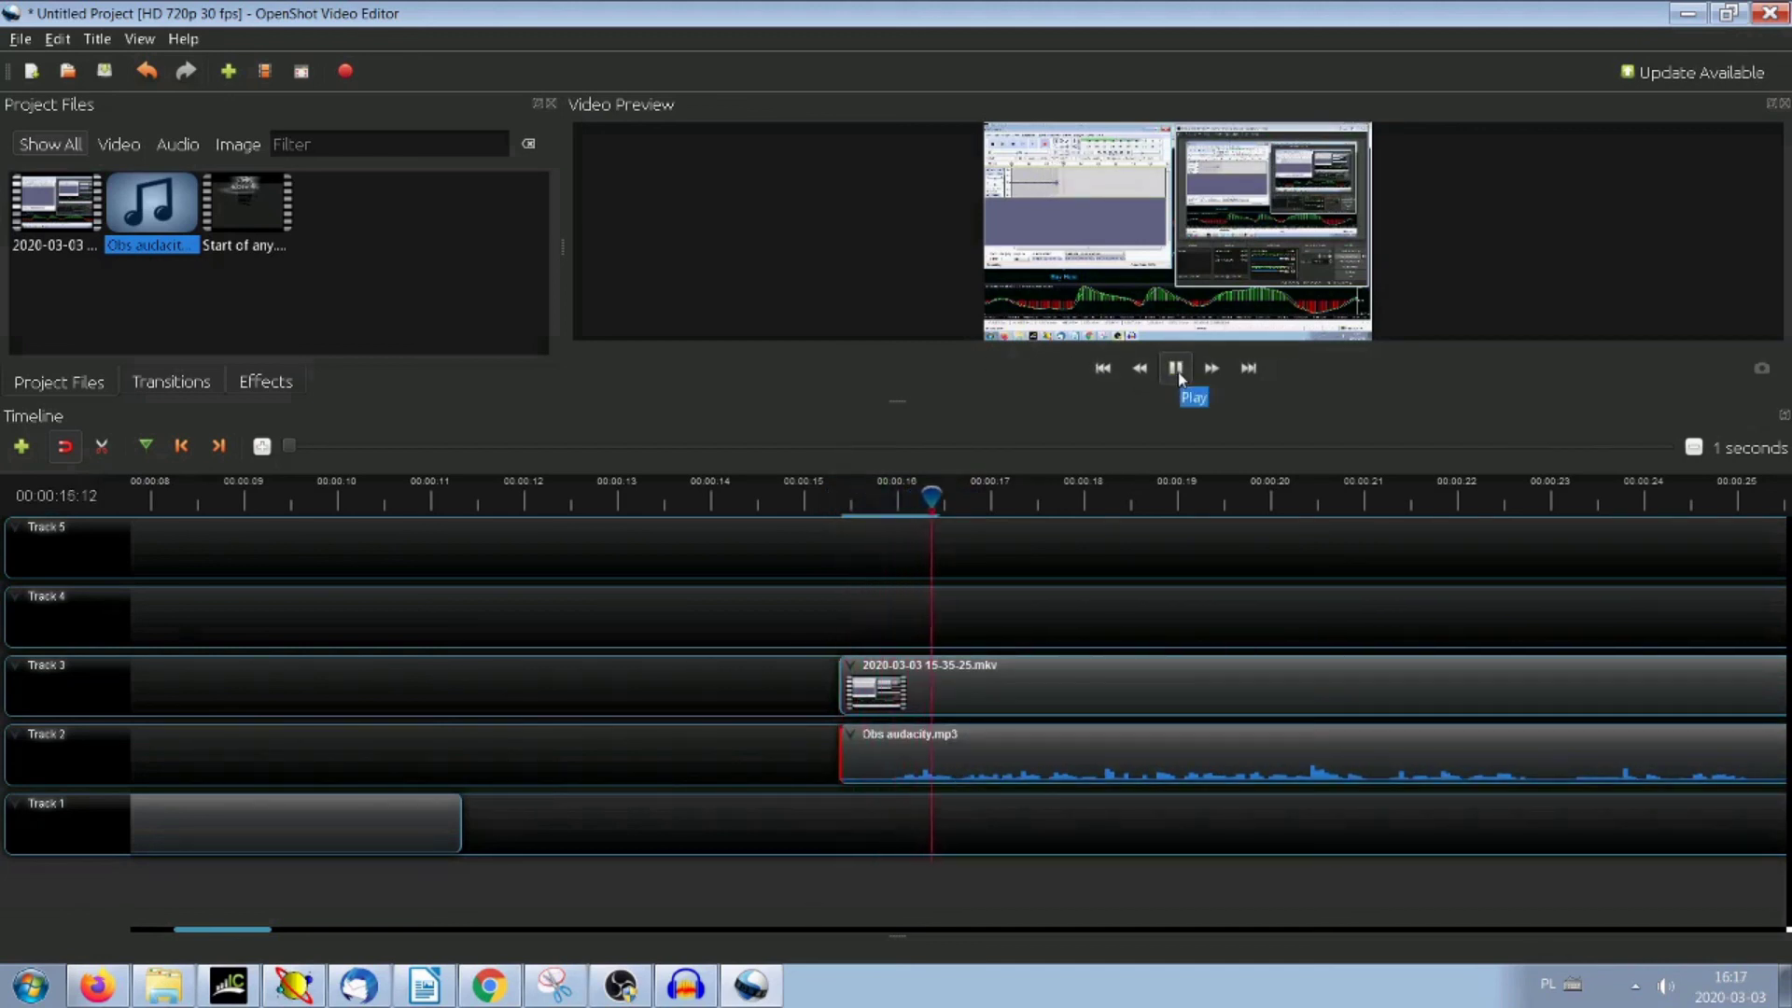
pyautogui.click(1178, 371)
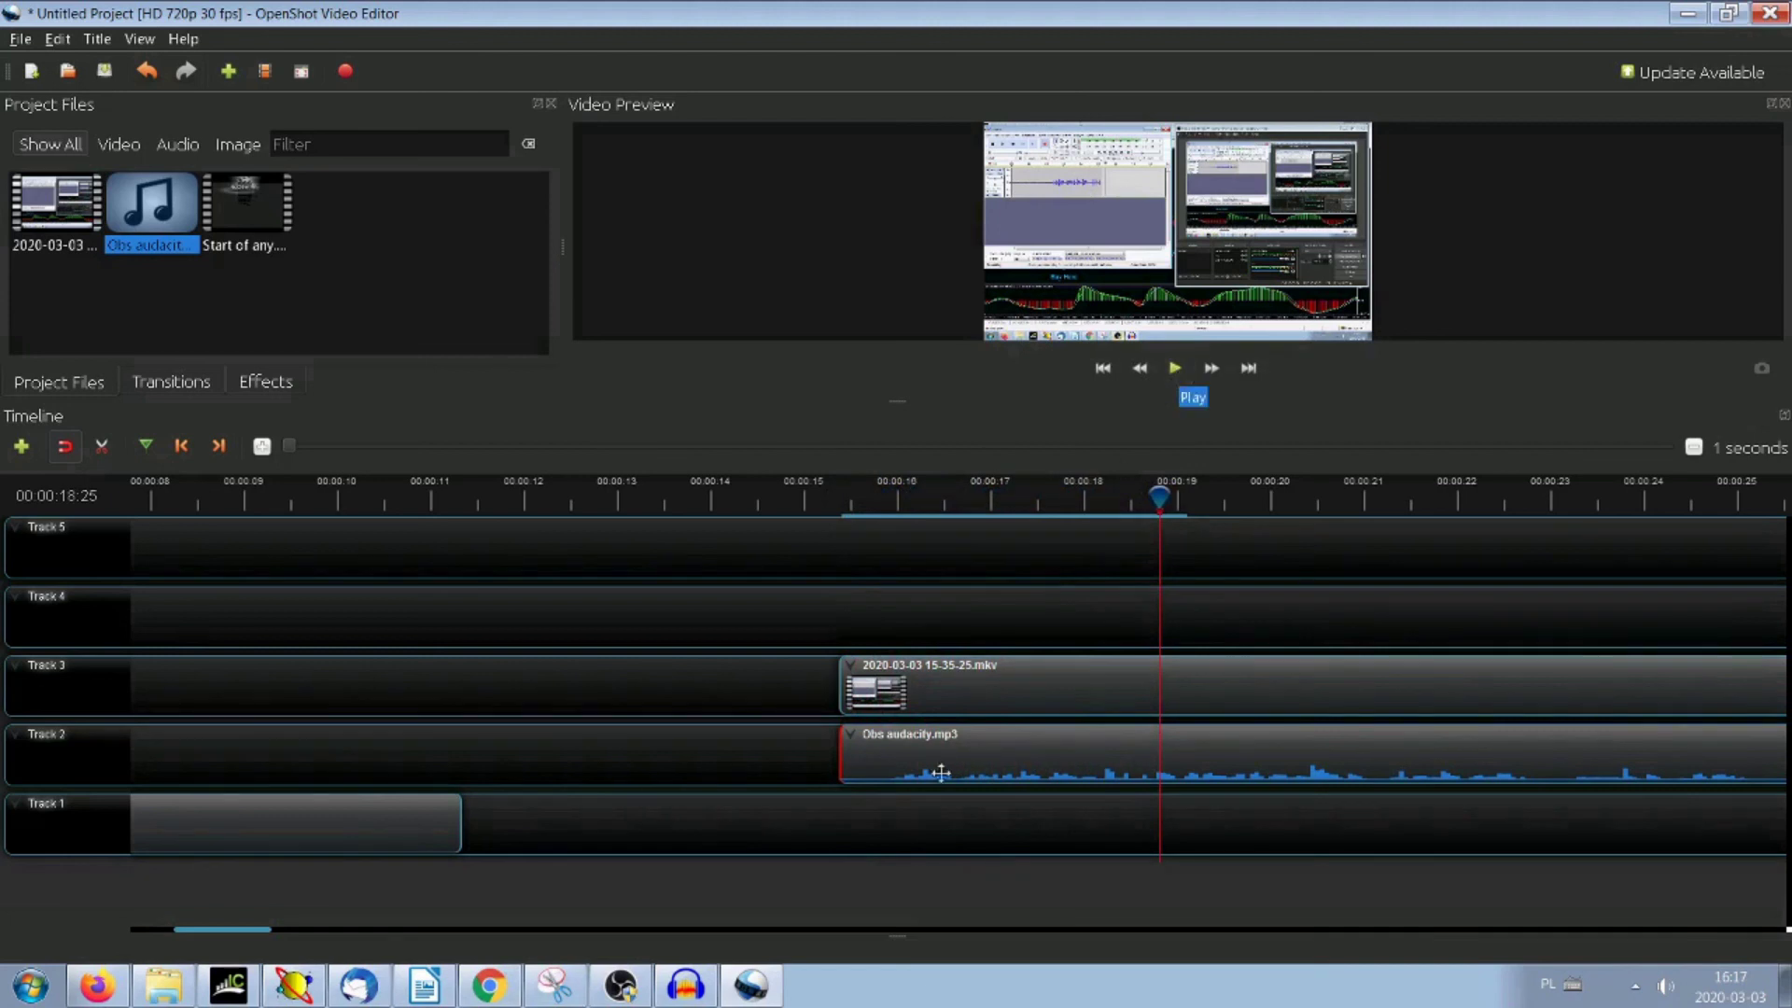